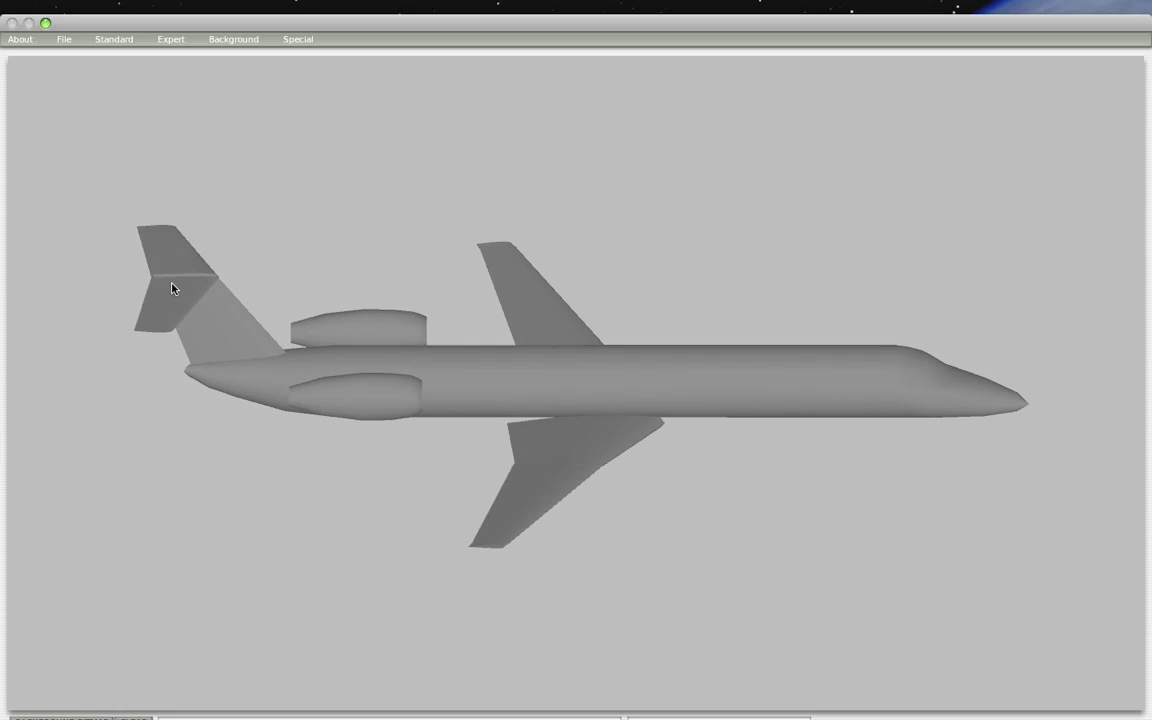
key(Down)
key(Right)
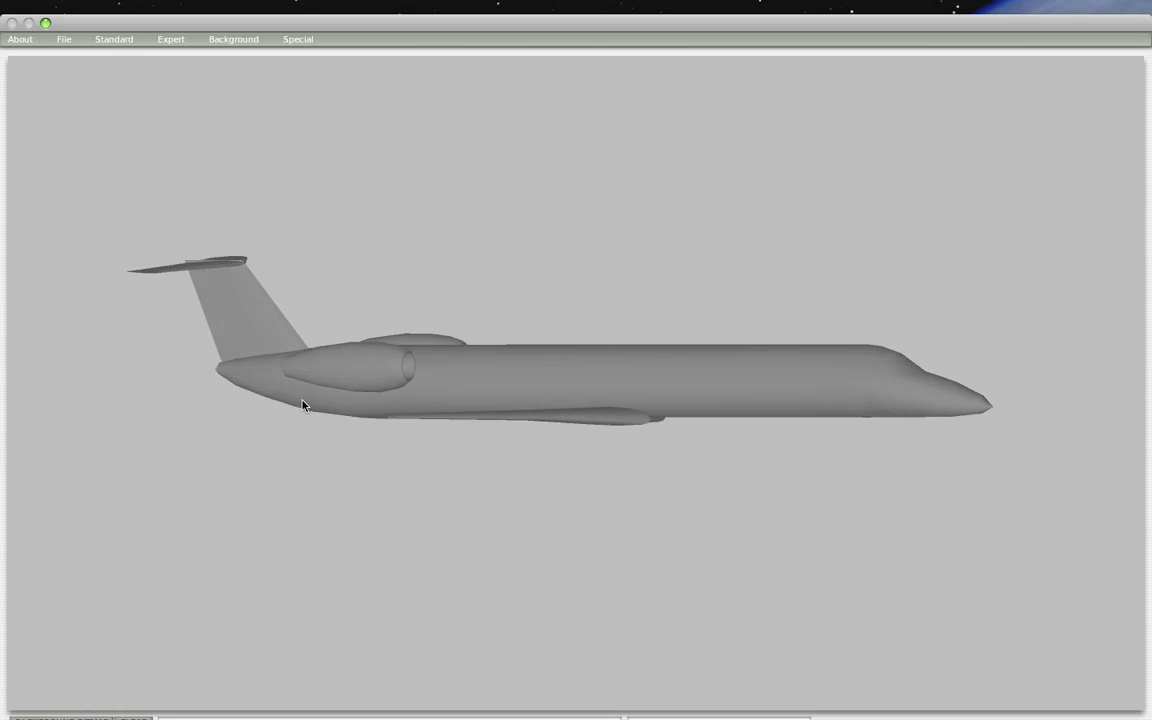
key(Right)
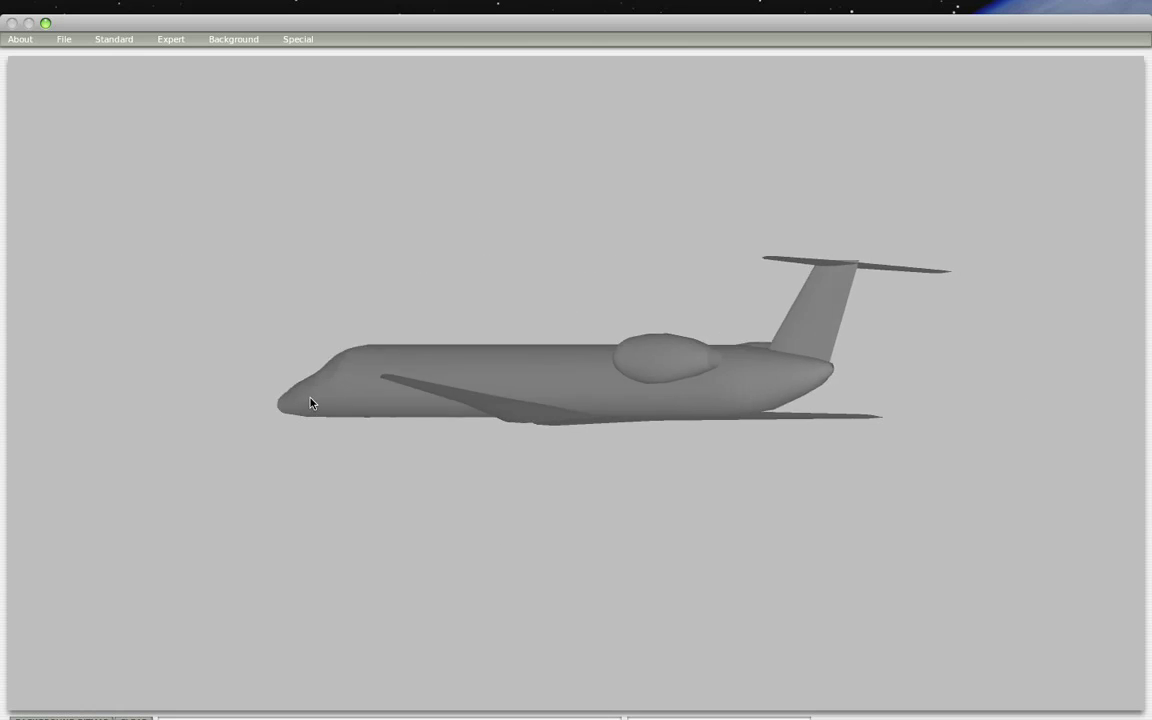
key(Up)
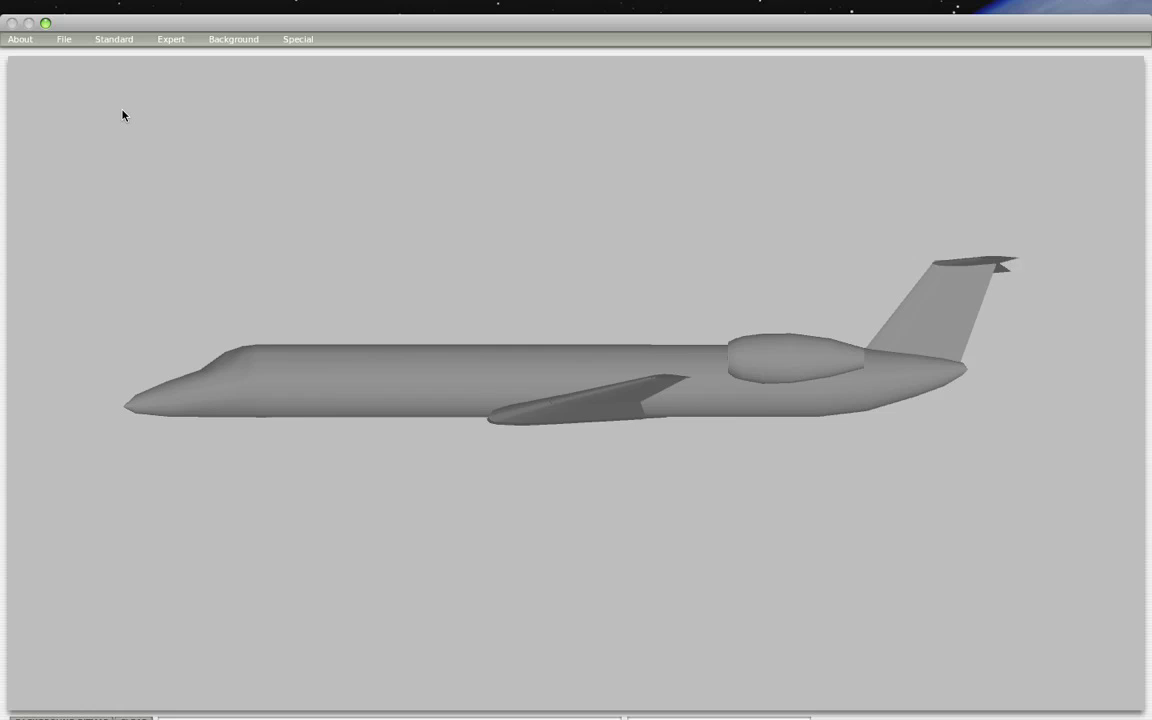
key(Down)
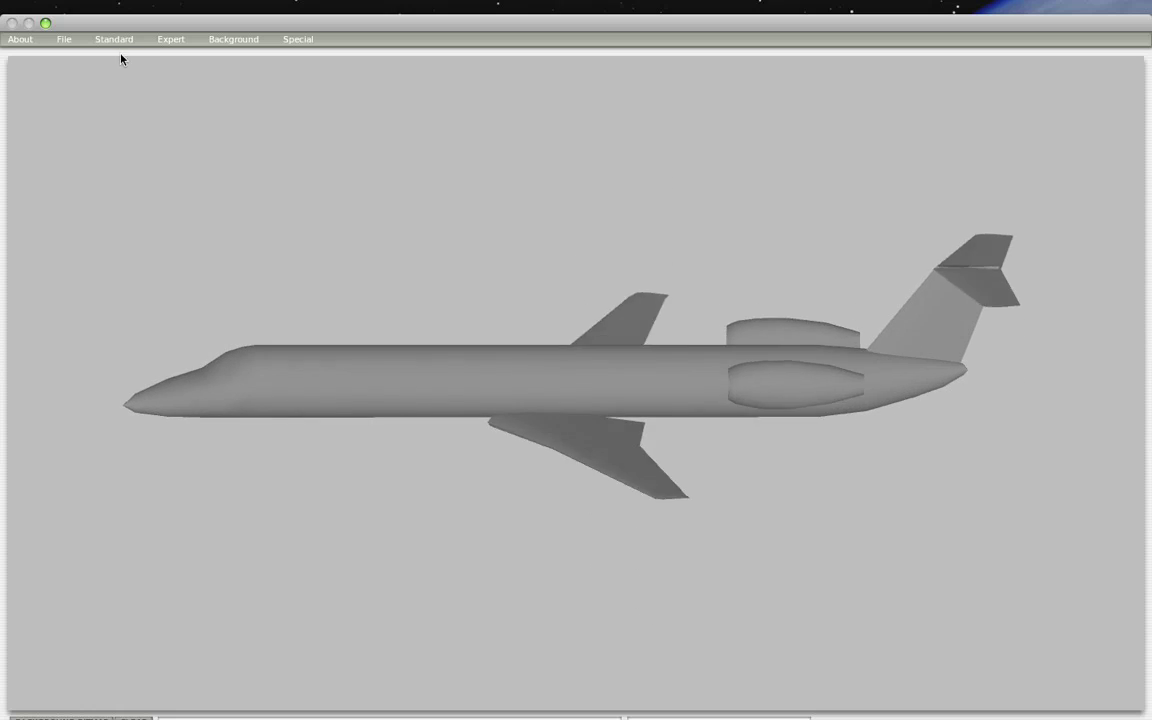
Open the landing gear settings and set the first three gears' type to 2 lateral.
click(112, 42)
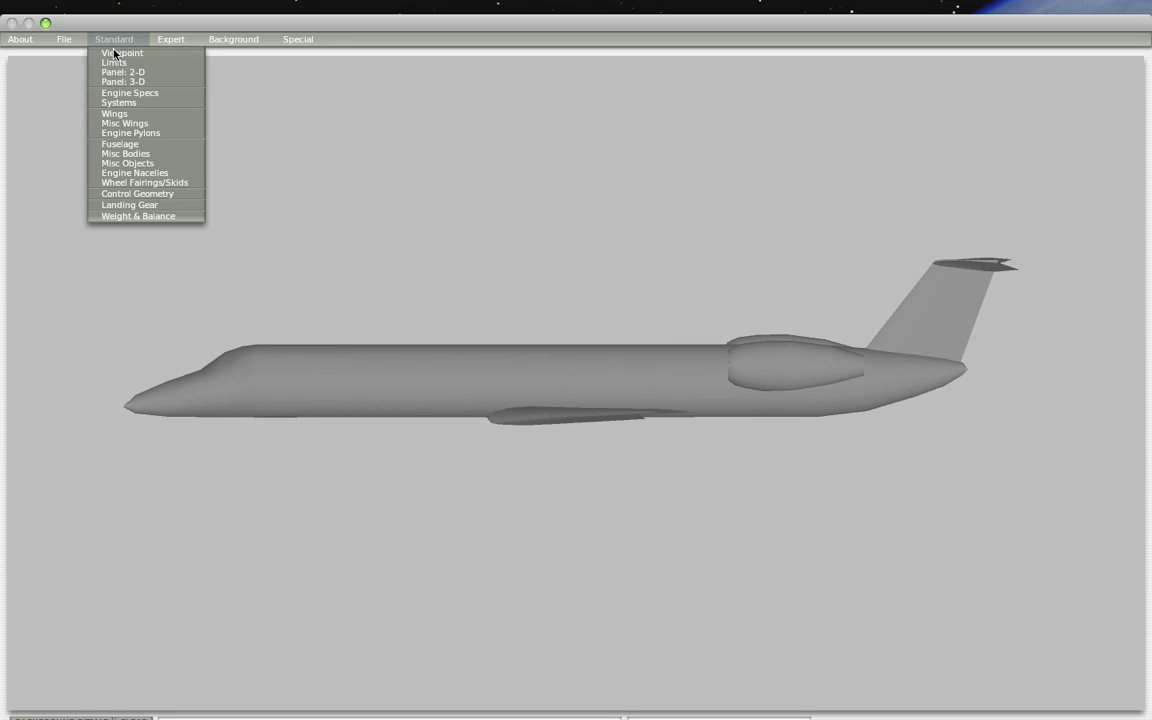
click(130, 205)
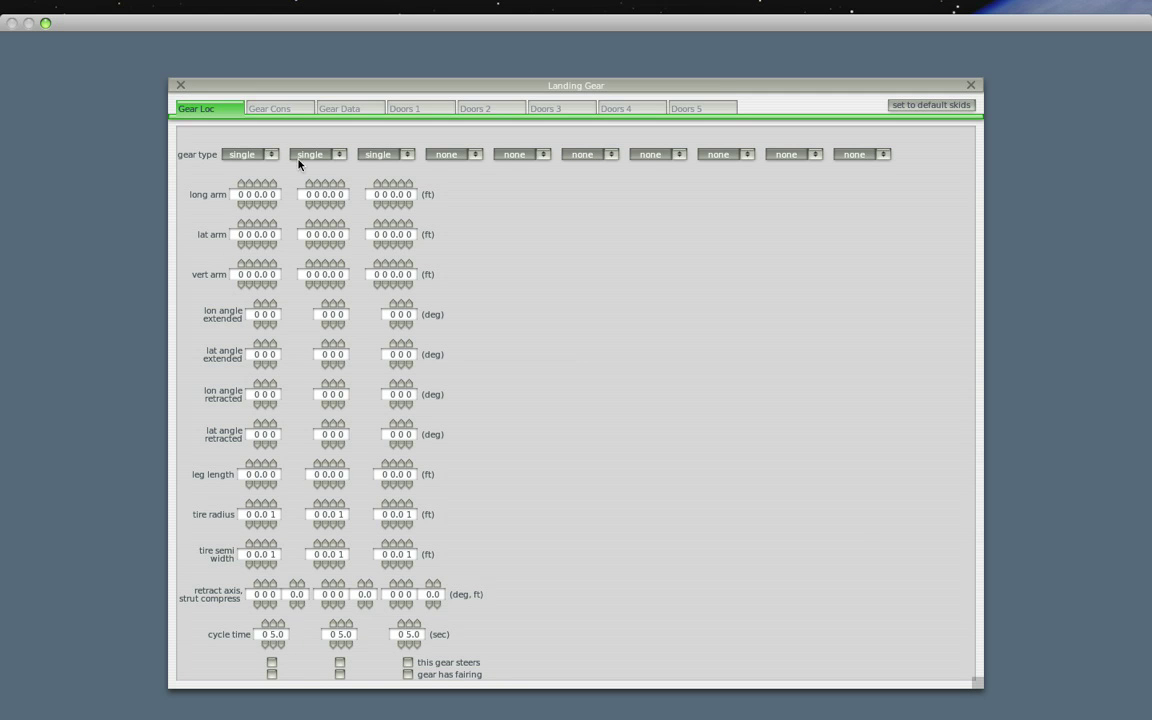
click(252, 155)
click(252, 167)
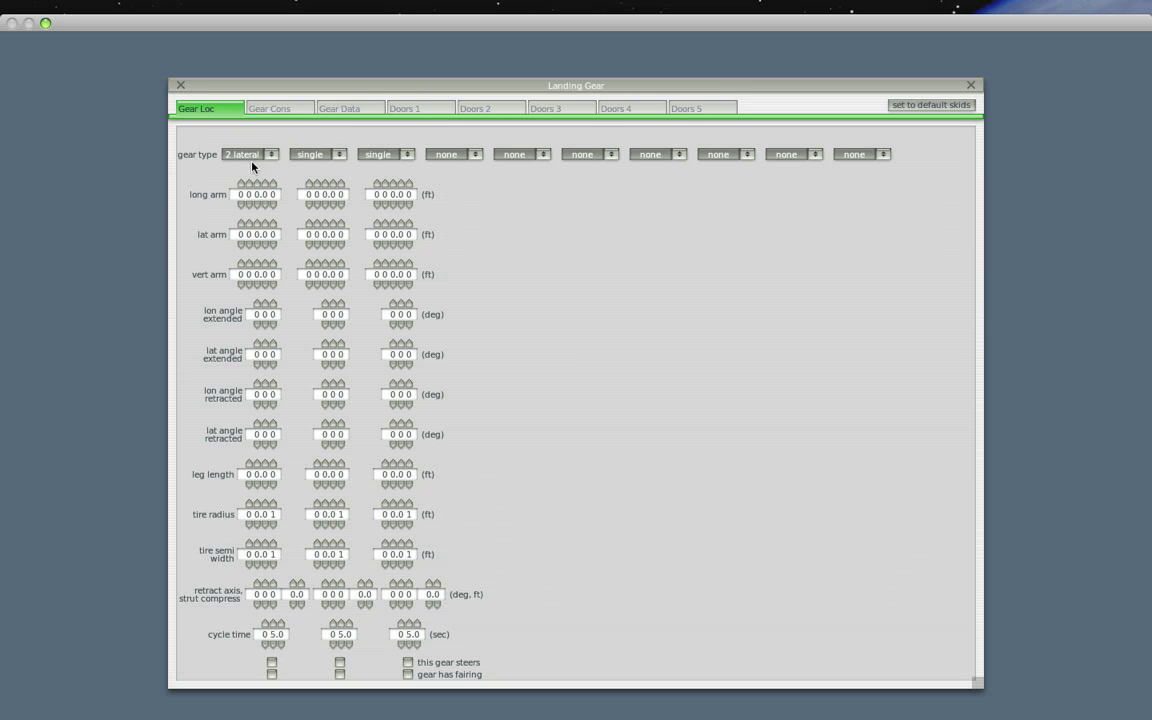
click(314, 158)
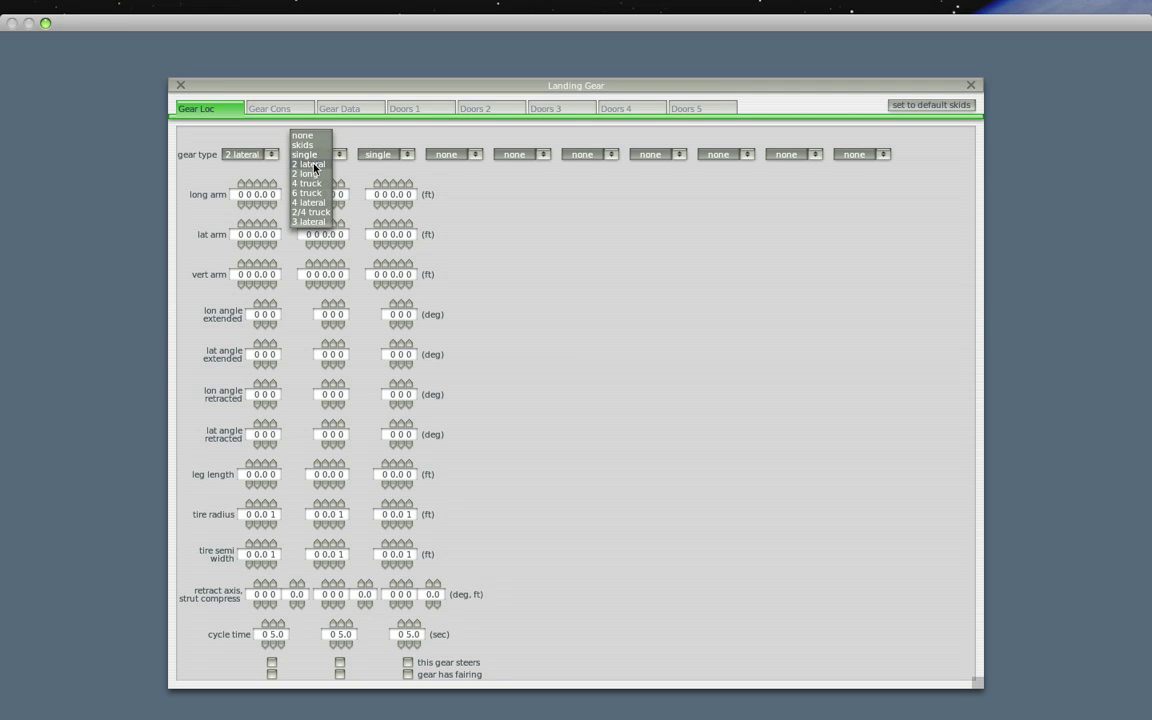
click(314, 167)
click(383, 157)
click(383, 167)
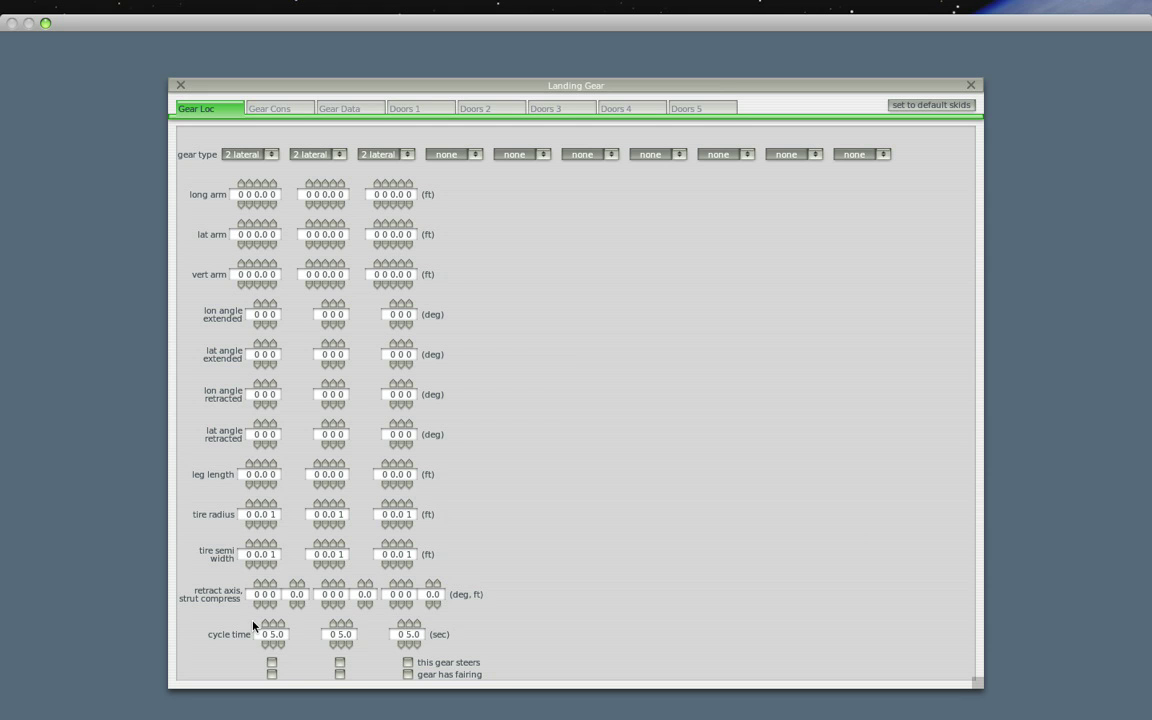
Set the nose gear's long arm to -40 ft, vertical arm to -2.5 ft and retracted longitudinal angle to 90 degrees.
click(246, 205)
click(246, 205)
click(262, 287)
click(265, 404)
Set the nose gear's leg length to 3.5 ft, tire radius to 1 ft and tire semi width to 0.3 ft.
click(256, 463)
click(261, 463)
click(272, 563)
click(272, 525)
click(178, 87)
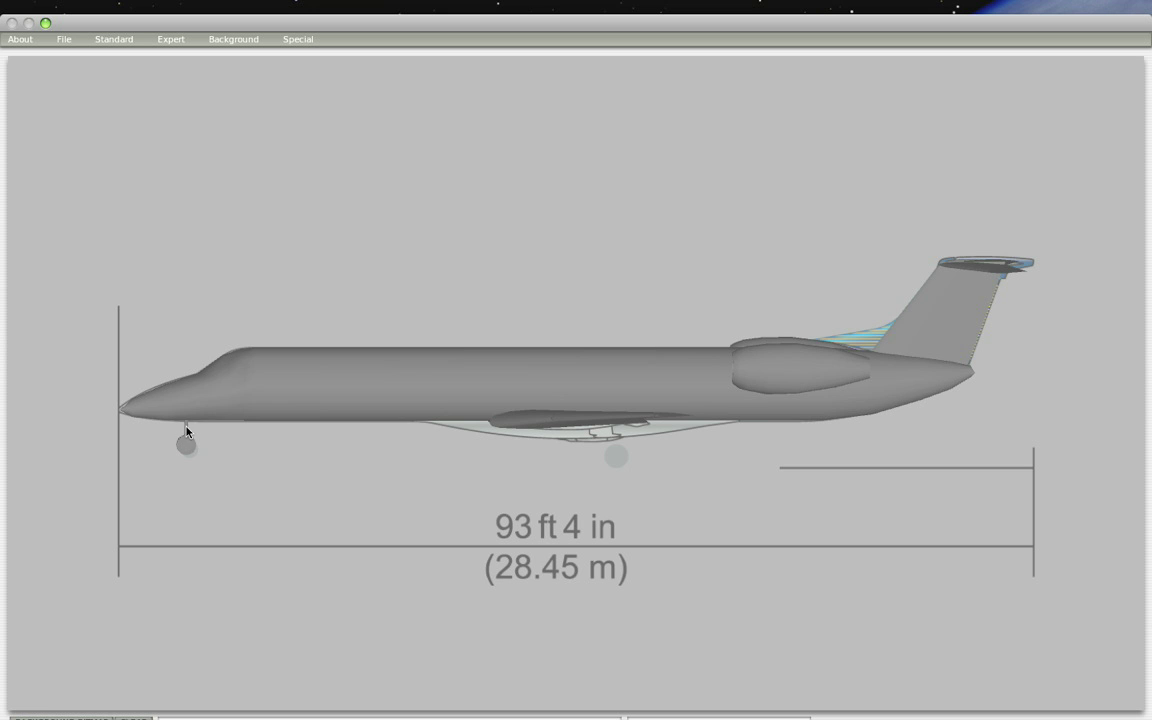
Lower the nose gear by setting its vertical arm to -2.7 ft.
click(114, 39)
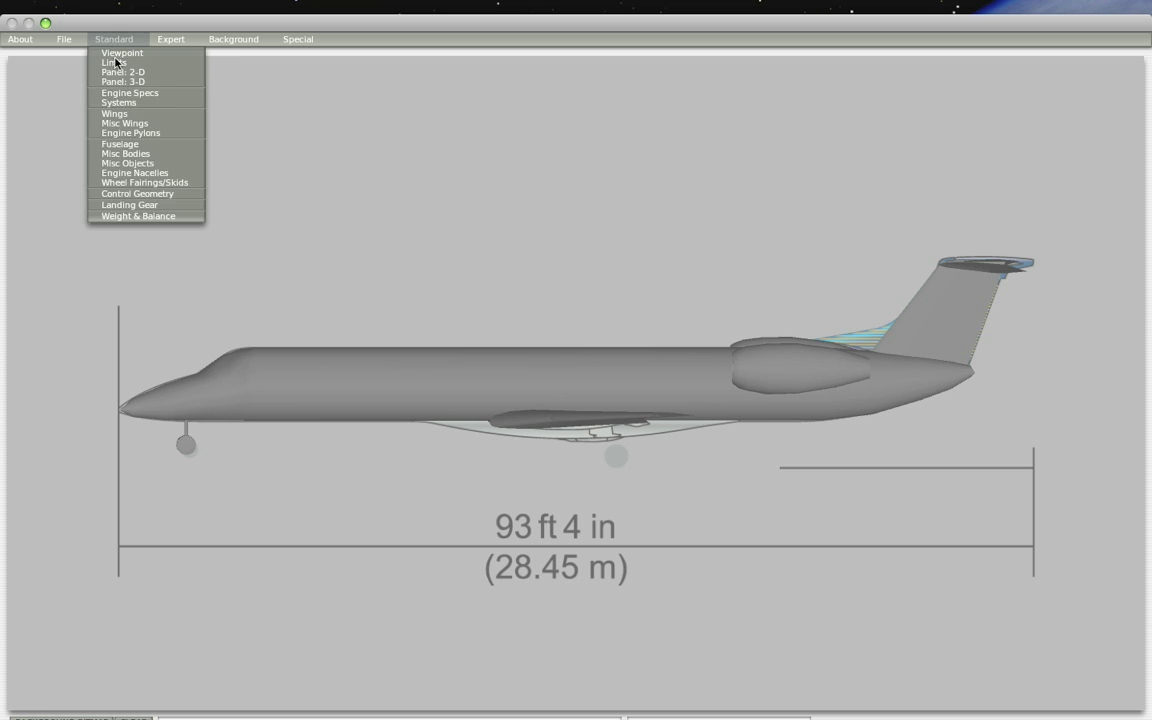
click(145, 205)
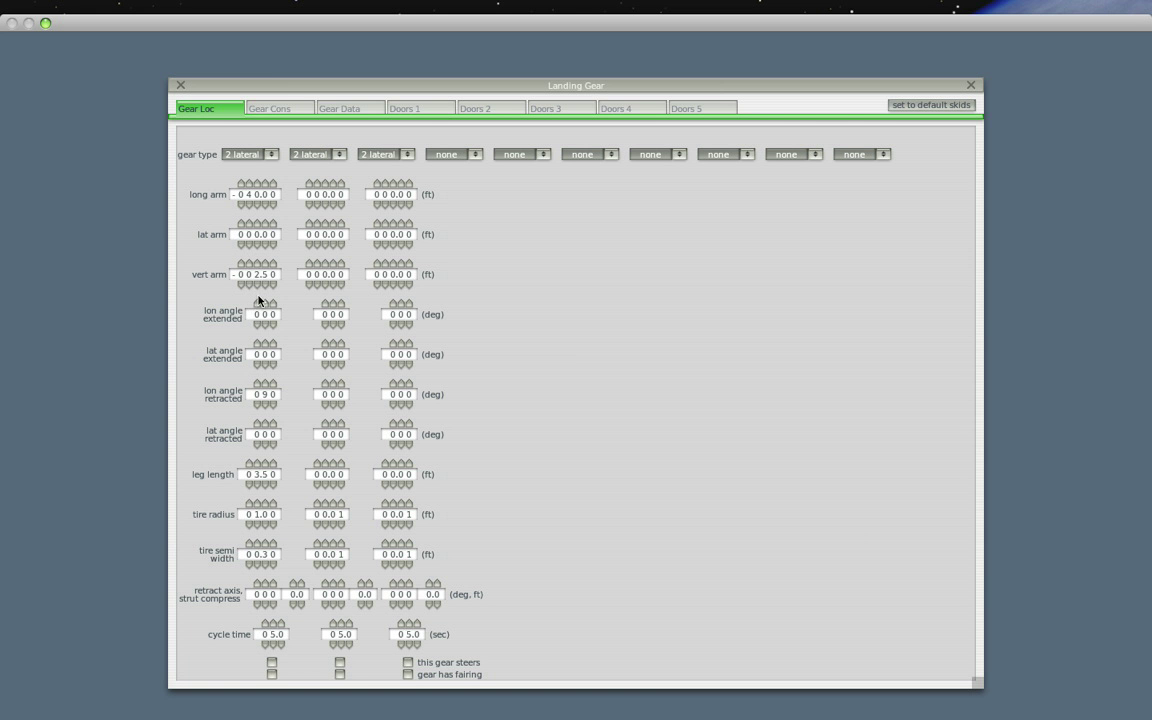
click(181, 85)
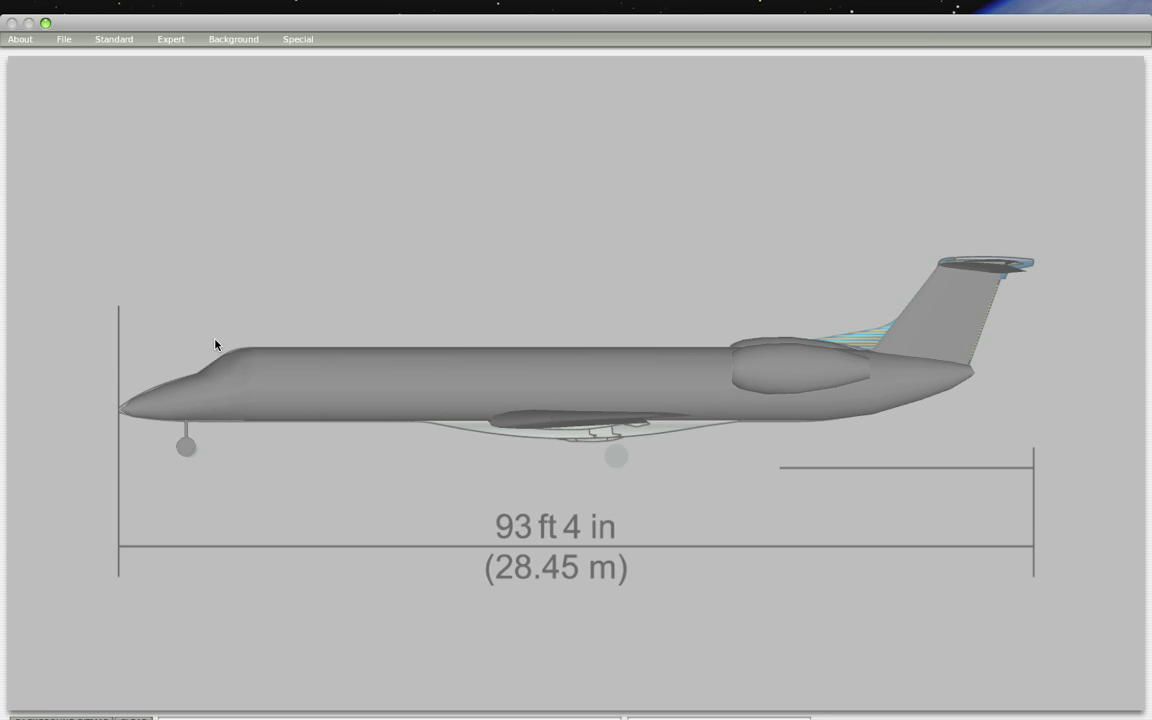
Shift the nose gear slightly aft by setting its long arm to -39.7 ft.
click(118, 40)
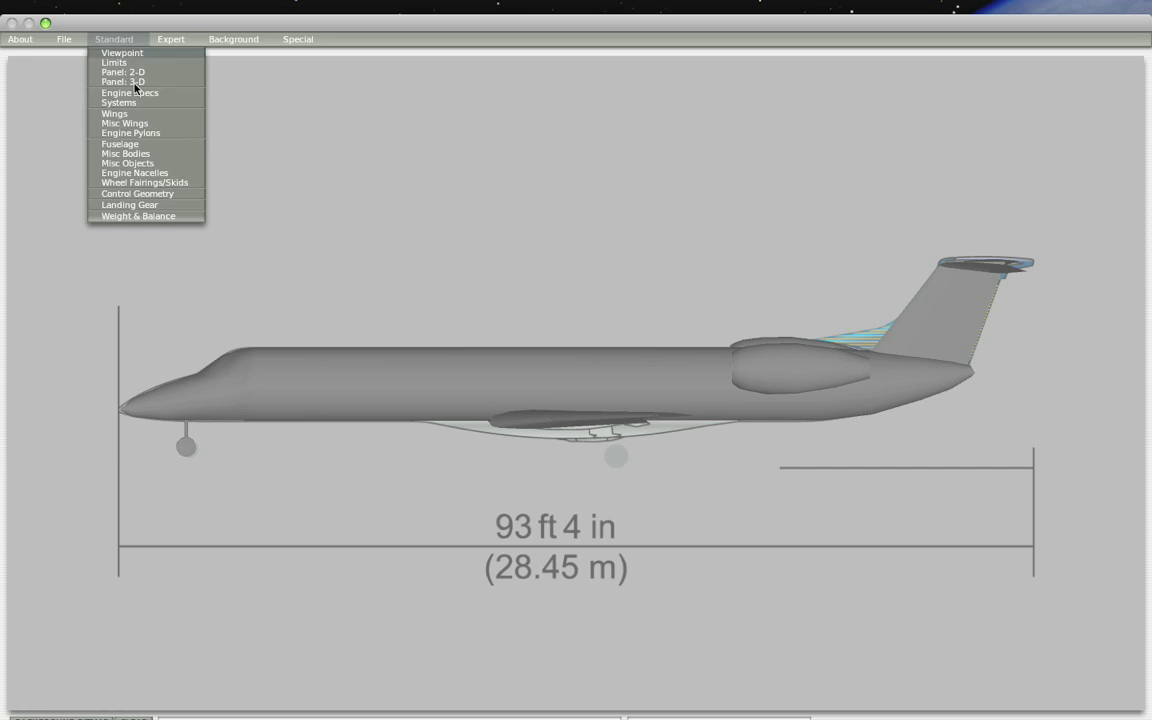
click(141, 205)
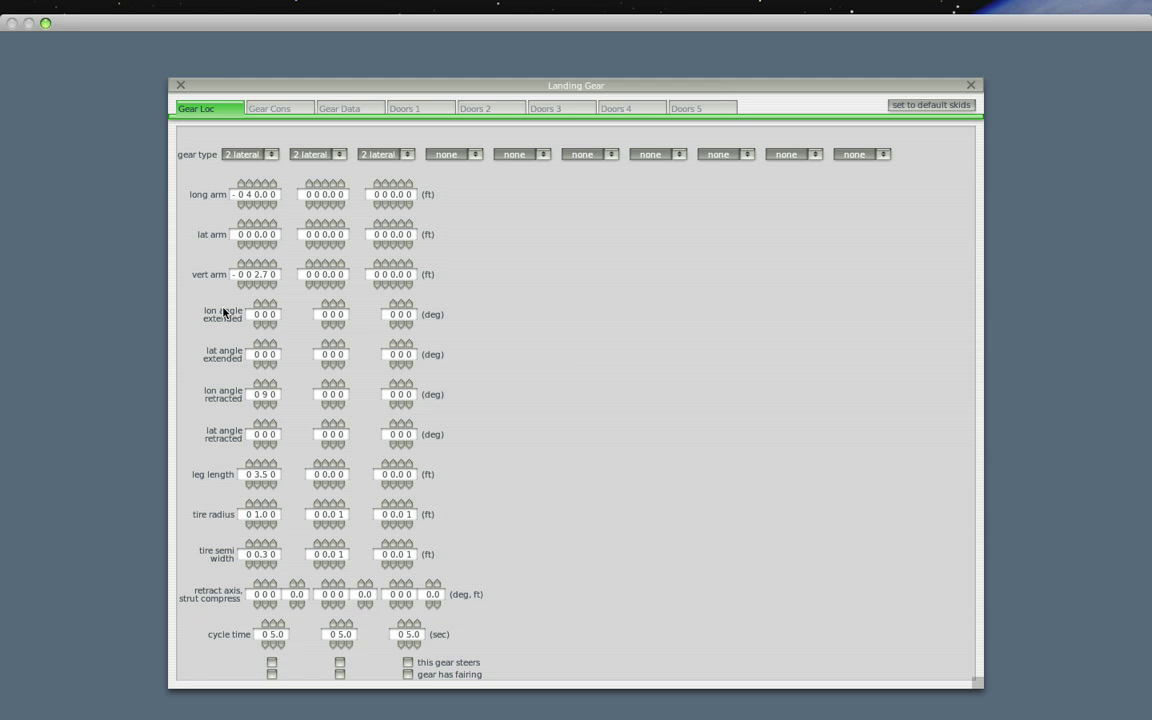
click(263, 184)
click(180, 87)
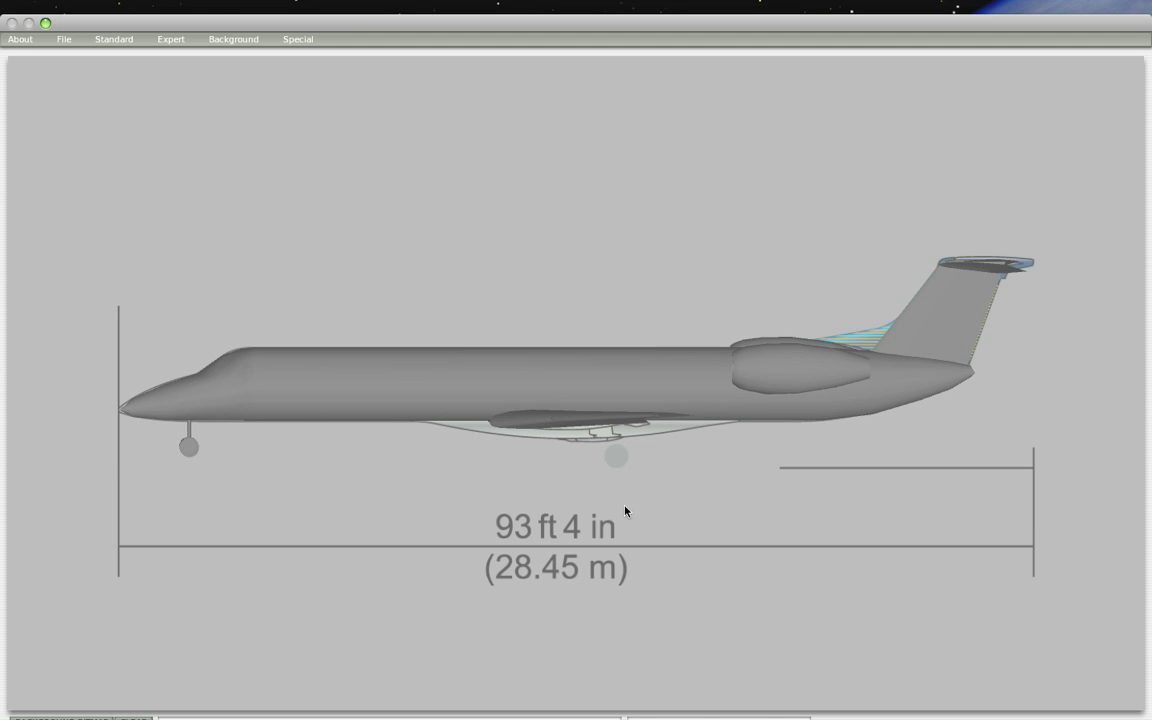
Set the long arm of both main gears to 5 ft in the landing gear settings.
click(120, 39)
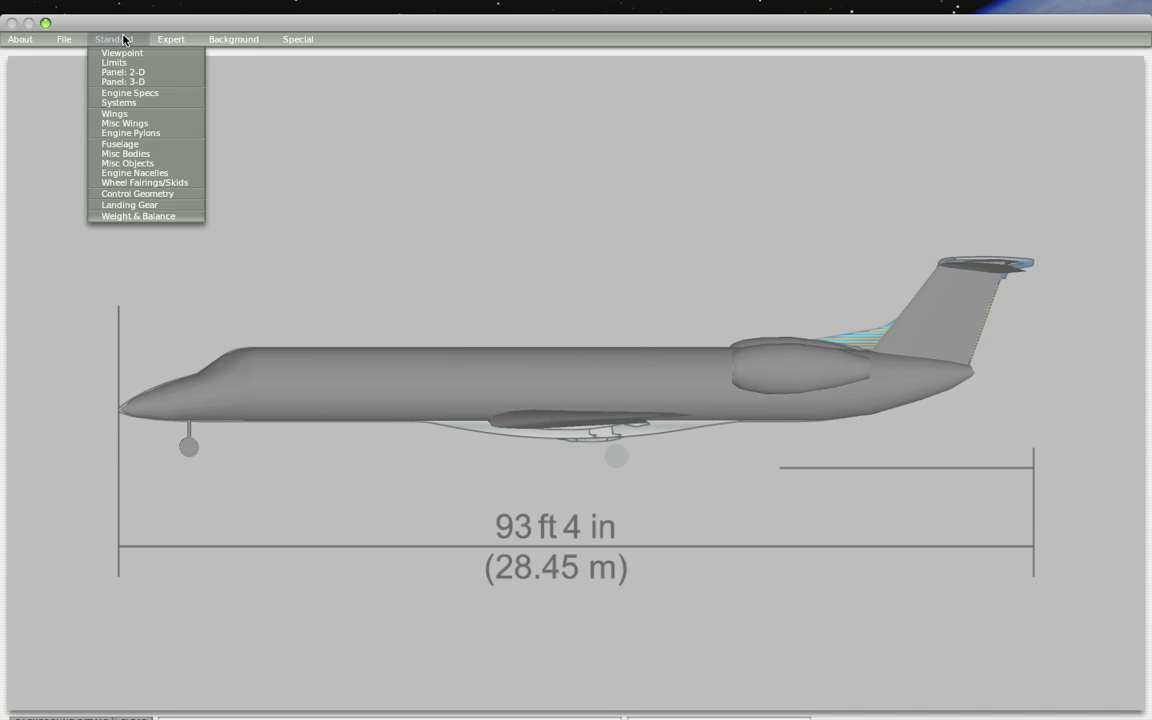
click(145, 200)
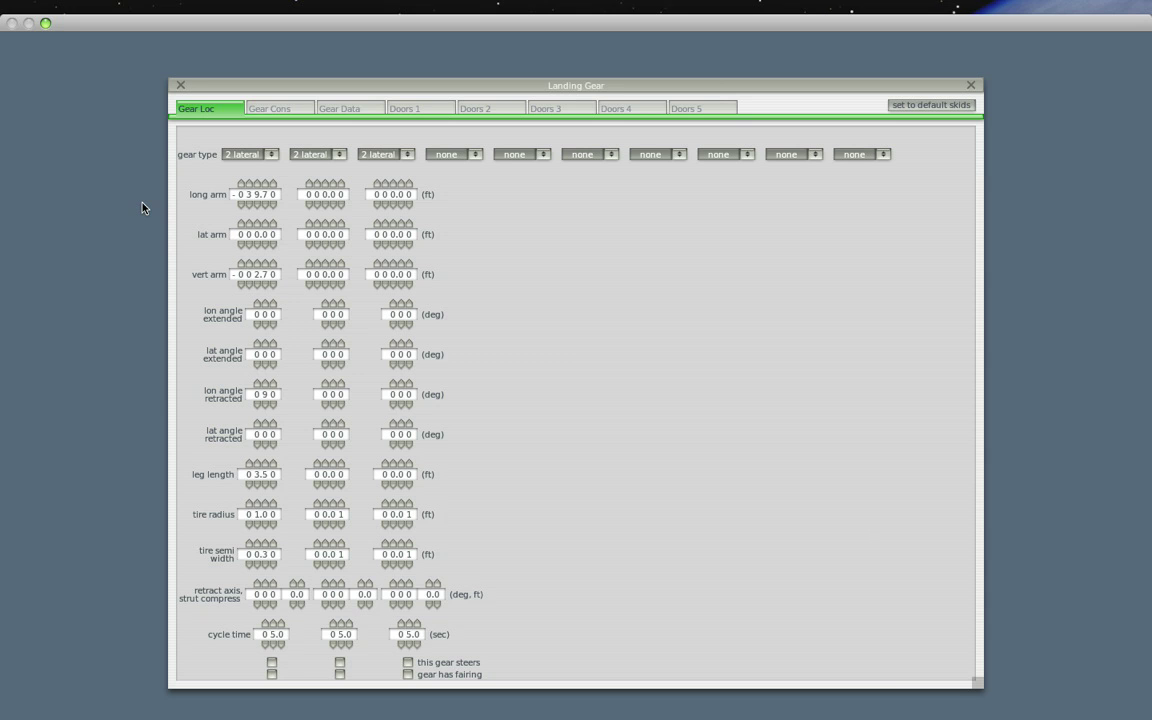
click(325, 184)
click(325, 184)
click(325, 184)
click(325, 184)
click(325, 184)
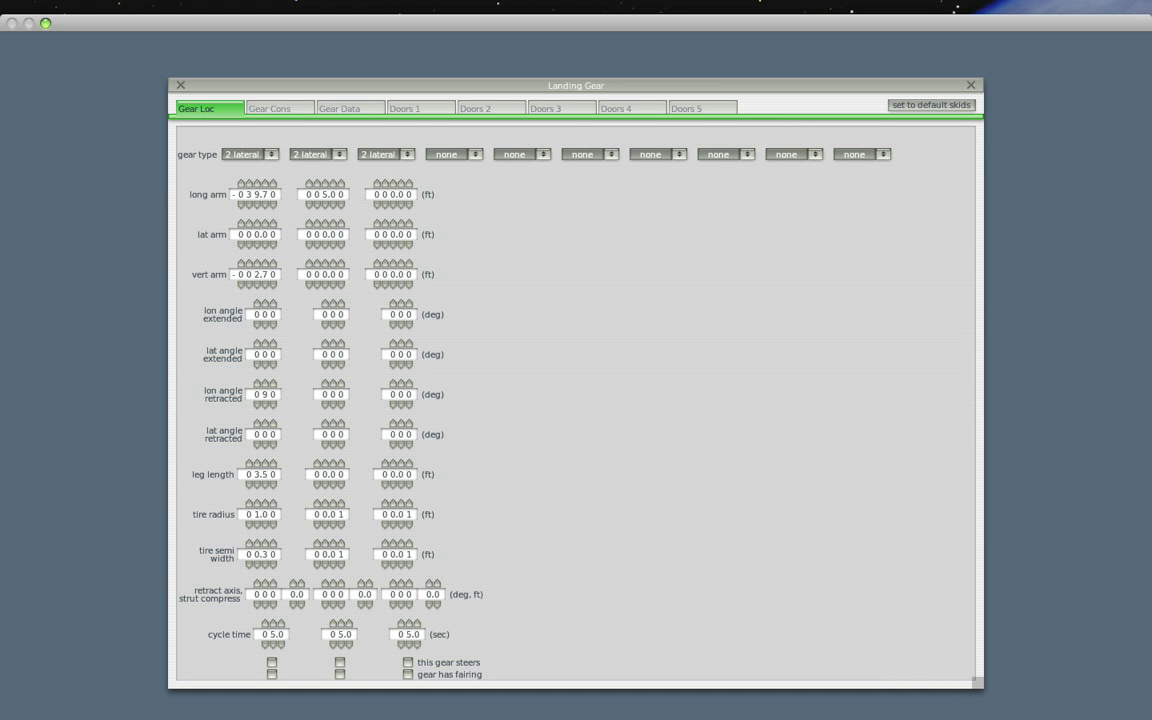
click(391, 184)
Set the lateral arms of the second and third gears to 7 ft and -7 ft.
click(324, 225)
click(324, 225)
click(324, 225)
click(324, 225)
click(394, 244)
click(394, 244)
click(394, 244)
click(394, 244)
click(394, 244)
Set the vertical arm of both main gears to -2.5 ft.
click(332, 286)
click(394, 286)
click(394, 265)
click(400, 285)
click(400, 285)
Set the main gears' retracted lateral angles to -90 and 90 degrees and their leg lengths to 3.5 ft.
click(325, 449)
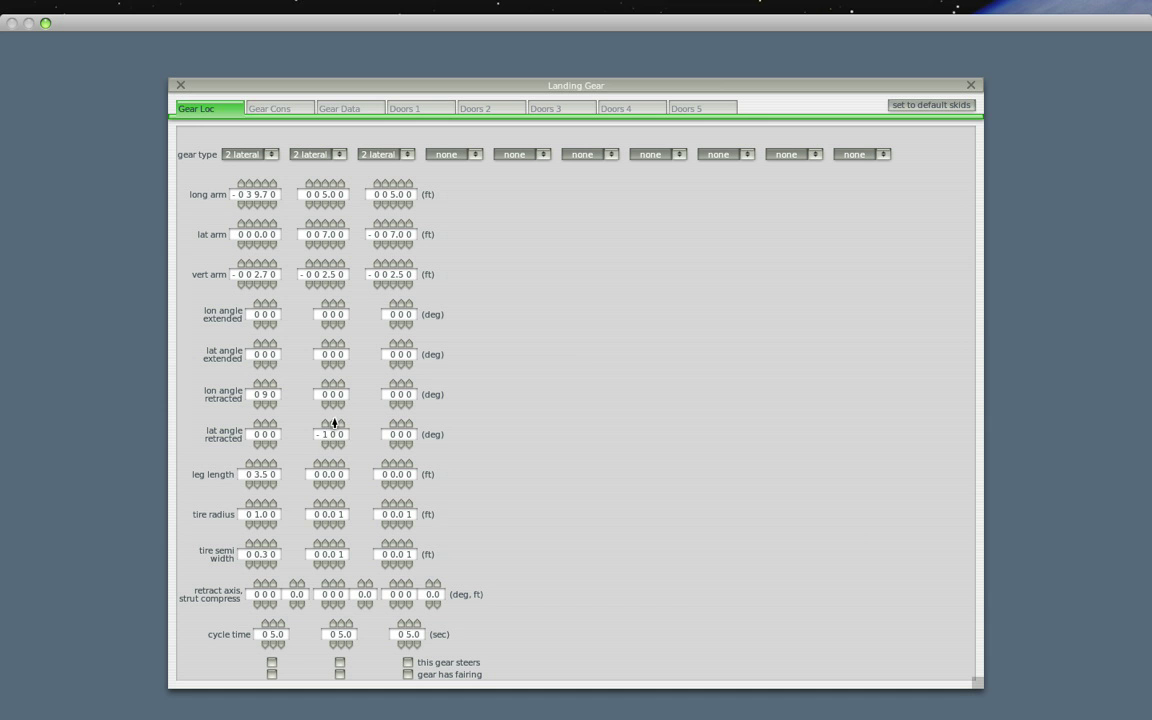
click(396, 444)
click(391, 465)
click(400, 463)
click(400, 463)
Set both main gears' tire radius to 1.31 ft and semi width to 0.51 ft, and enable steering on the nose gear.
click(392, 500)
click(400, 500)
click(330, 501)
click(331, 543)
click(331, 543)
click(331, 543)
click(400, 543)
click(271, 663)
click(180, 85)
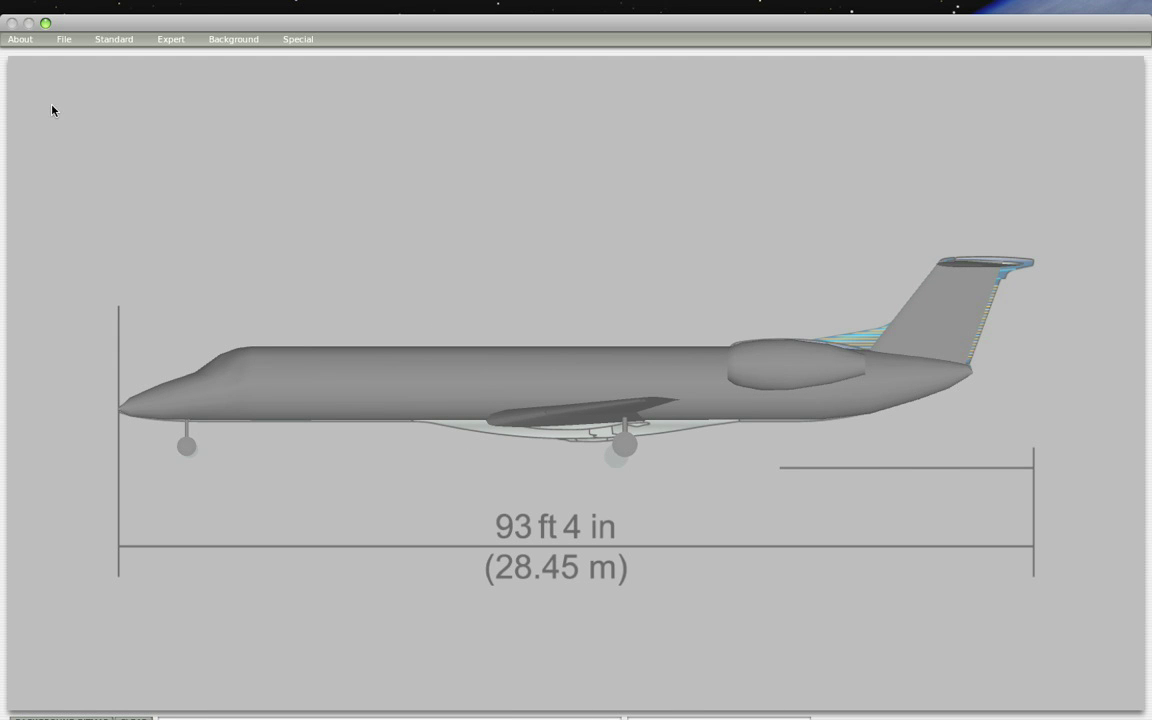
Reposition both main gears with a long arm of 4 ft and a vertical arm of -3.2 ft.
click(112, 40)
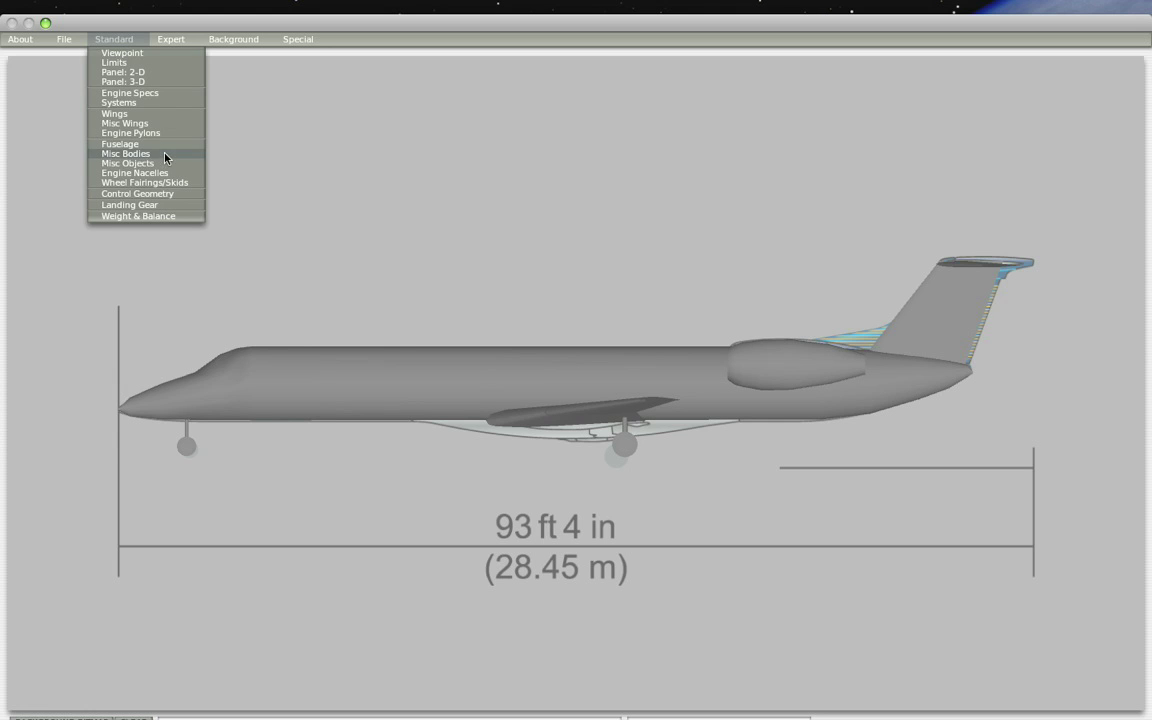
click(130, 205)
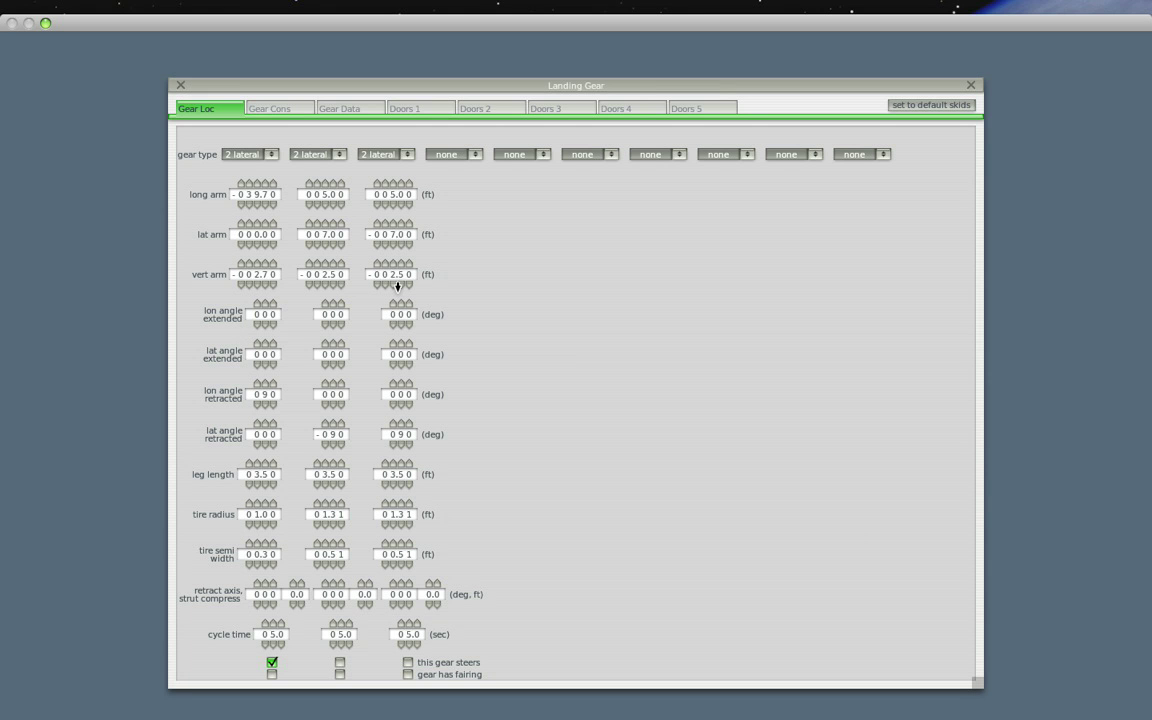
click(331, 286)
click(180, 85)
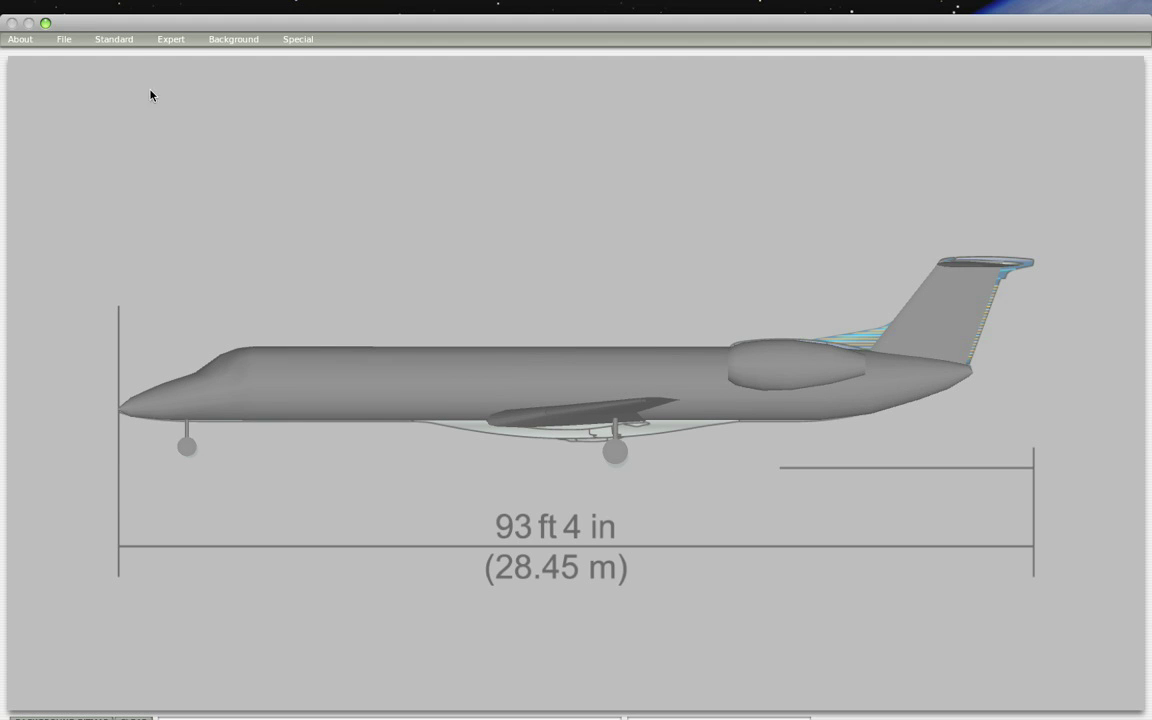
Set the leg length of both main gears to 4 ft in the landing gear settings.
click(123, 42)
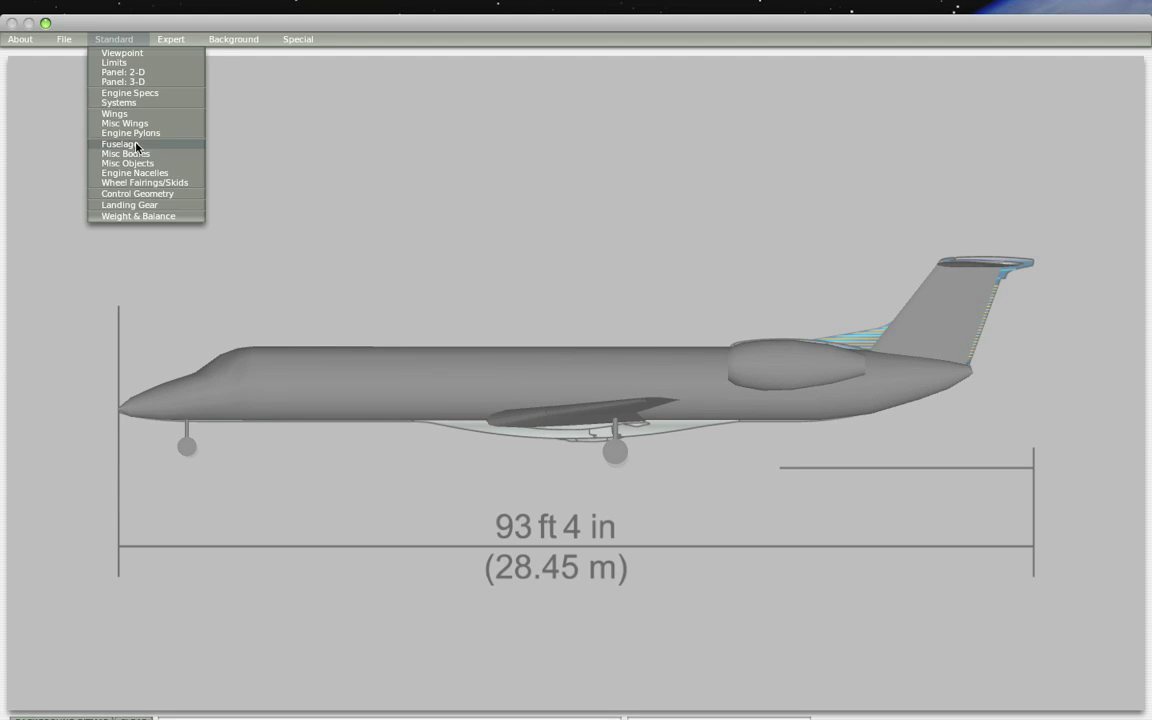
click(132, 195)
click(401, 465)
click(401, 465)
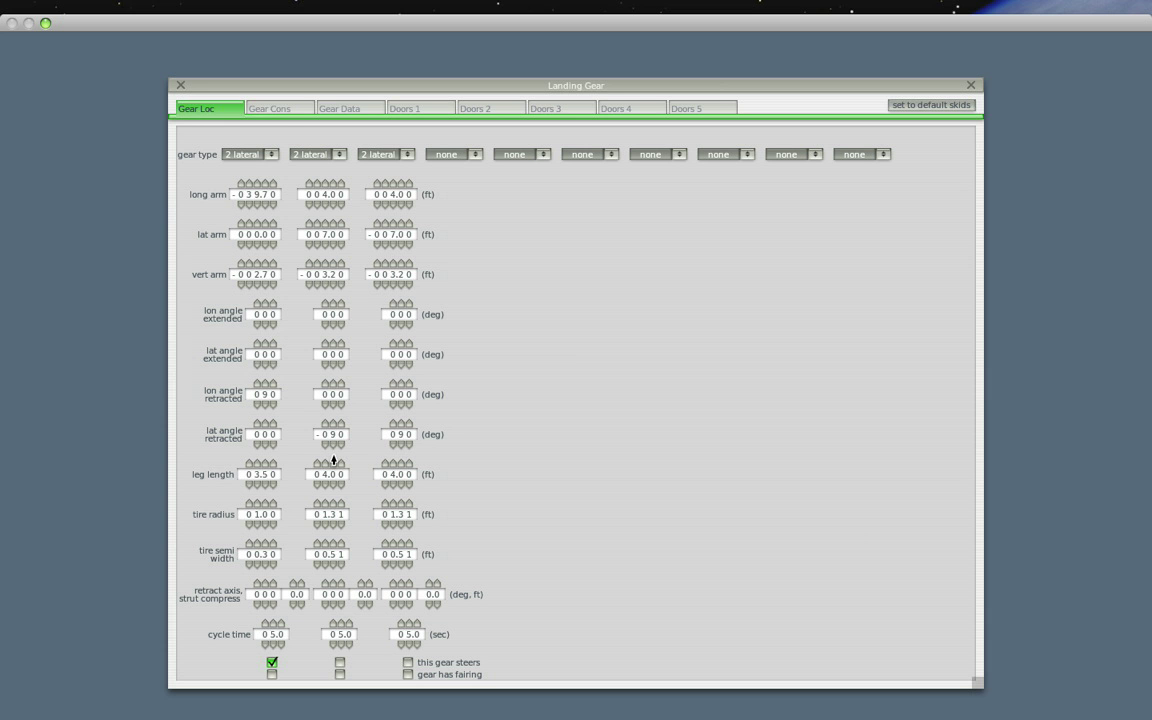
click(178, 86)
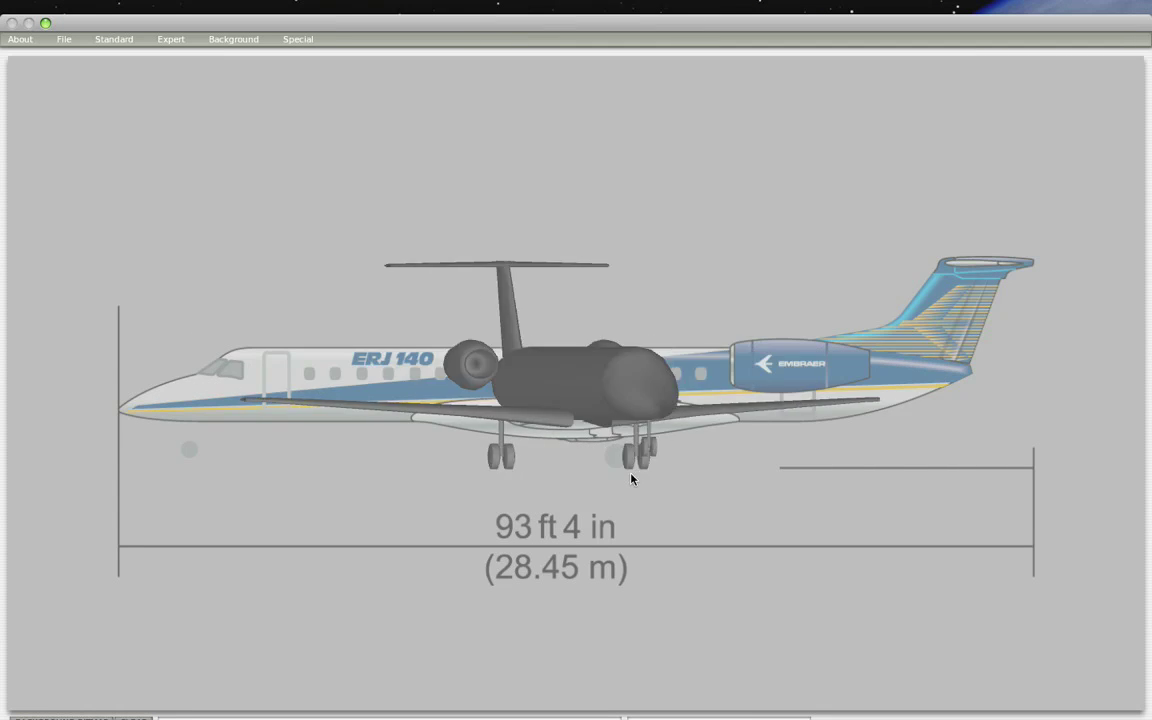
Load the front-view reference image from the ERJ140 folder as the background.
click(233, 39)
click(251, 87)
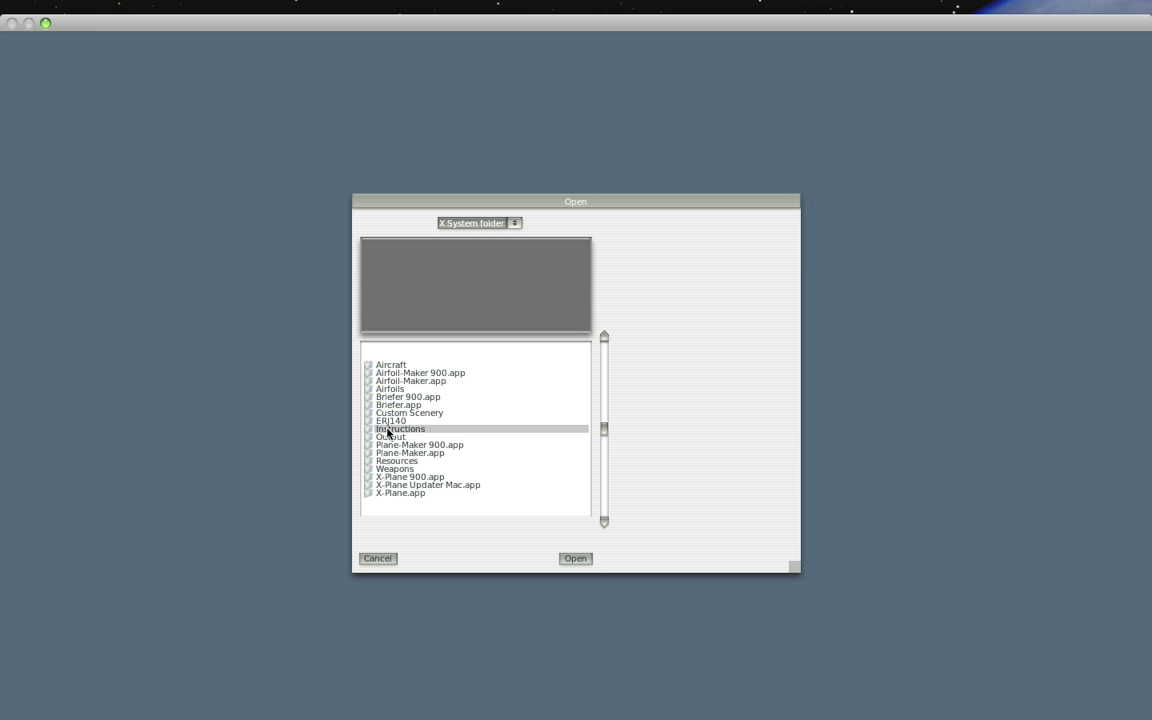
double_click(387, 421)
double_click(388, 377)
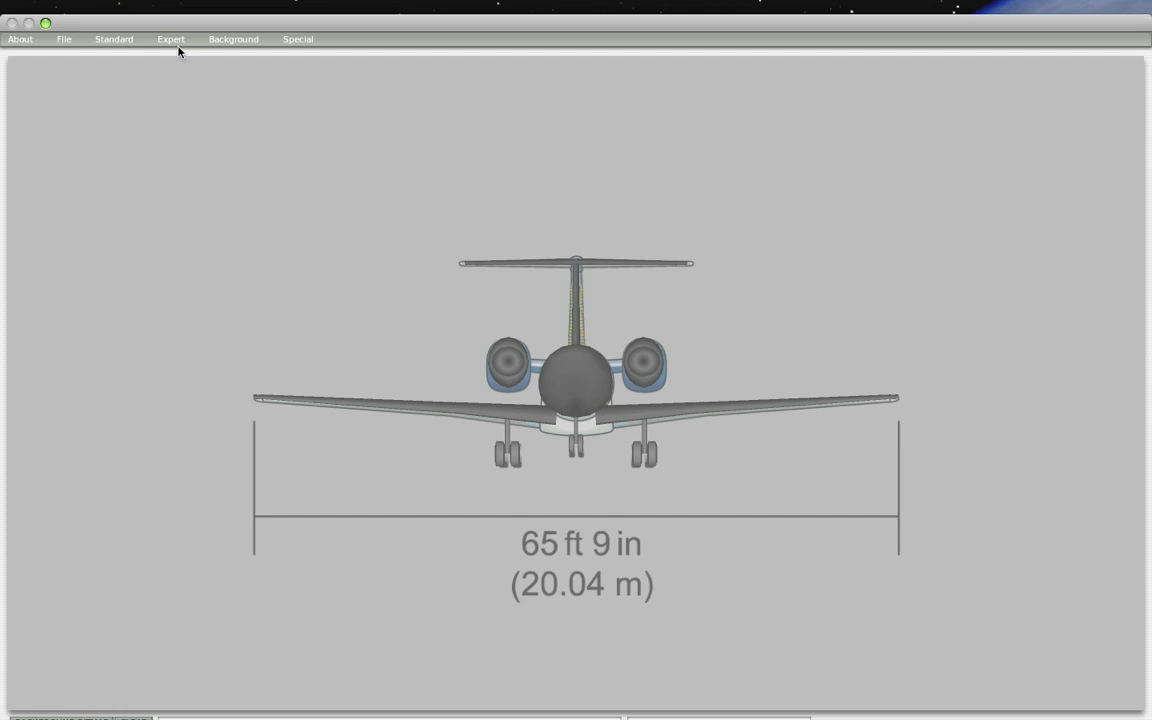
Move the main gears inward by setting their lateral arms to 6.7 ft and -6.7 ft.
click(113, 39)
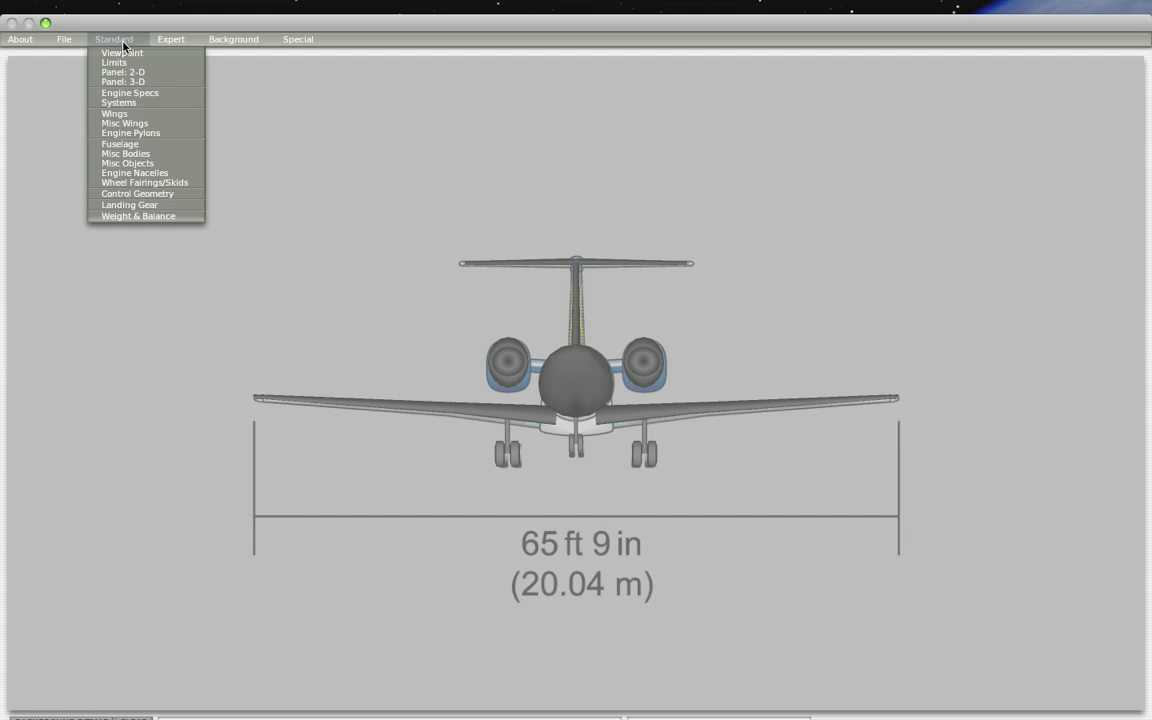
click(145, 205)
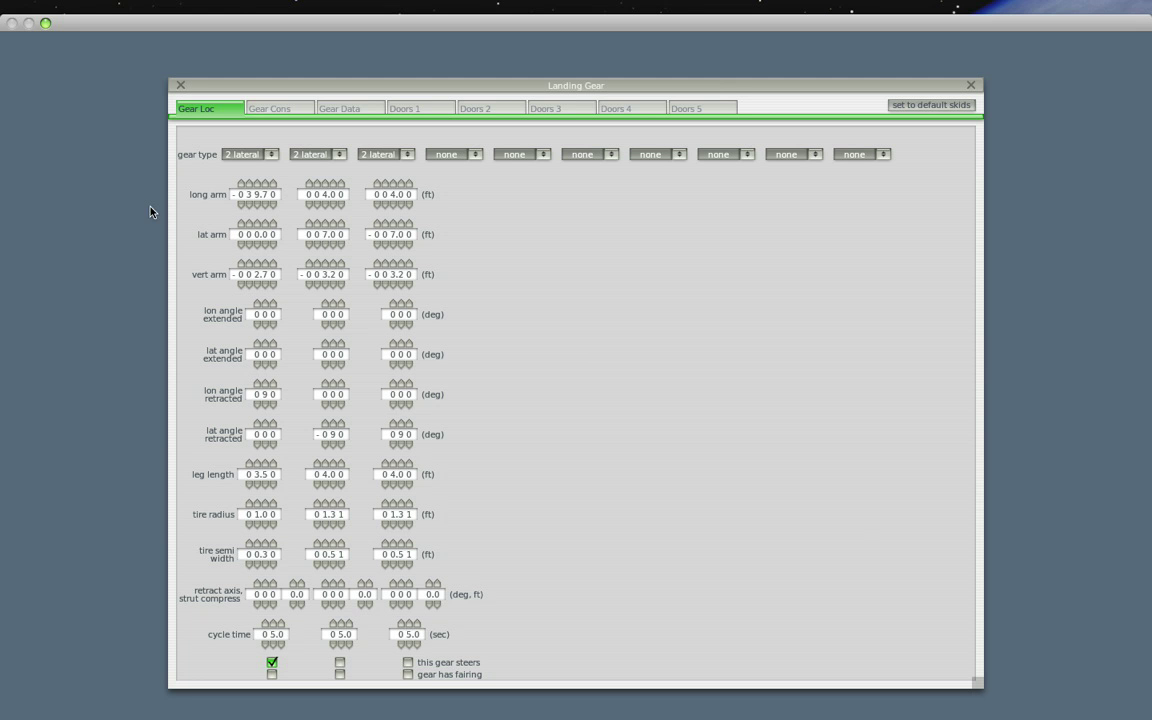
click(335, 244)
click(399, 224)
click(399, 224)
click(398, 224)
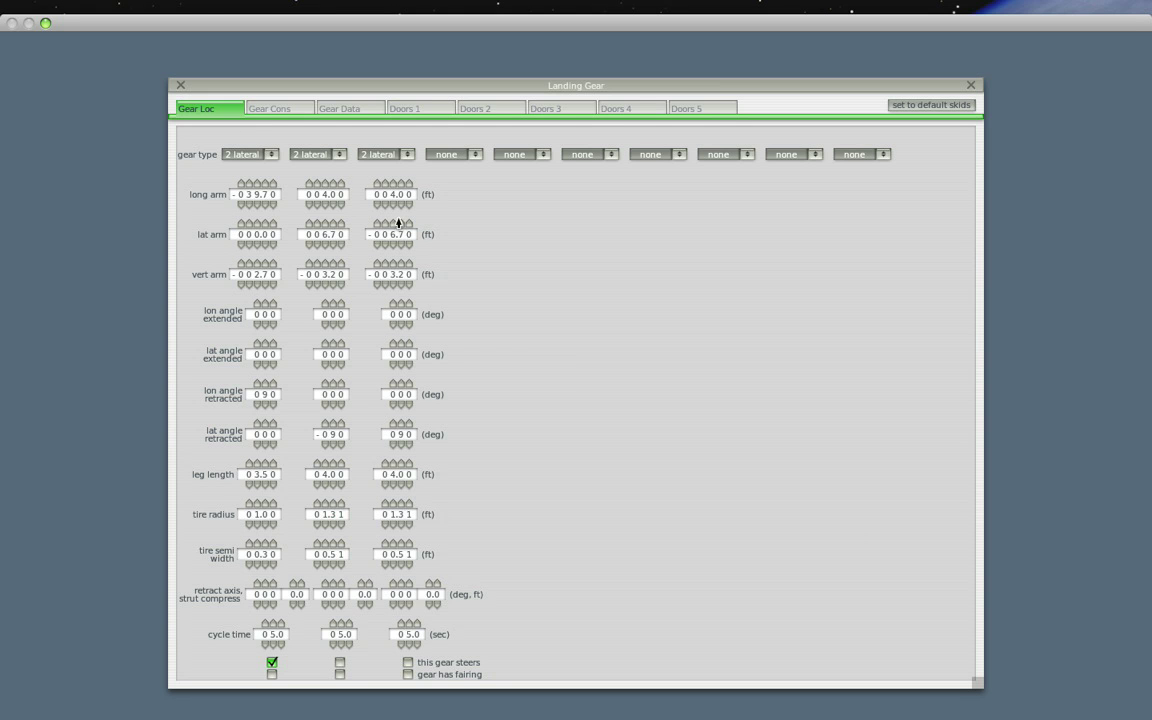
click(181, 84)
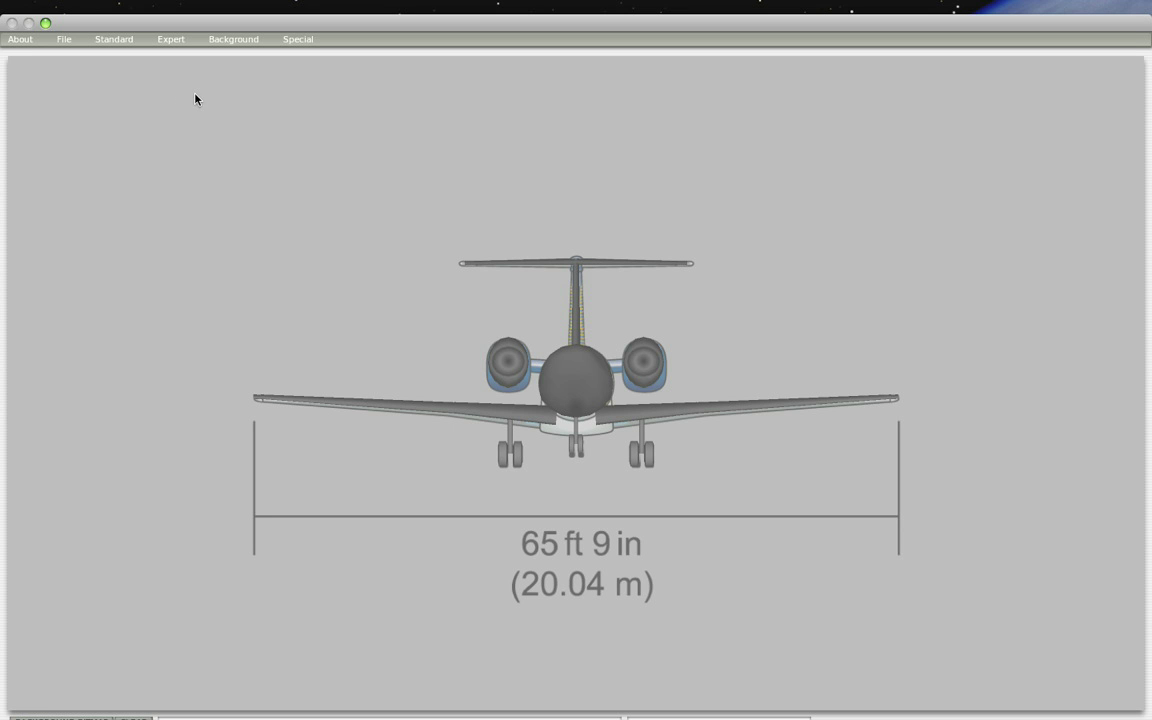
Open the Gear Cons settings of the landing gear to view the manual deflection and damping options.
click(112, 40)
click(145, 195)
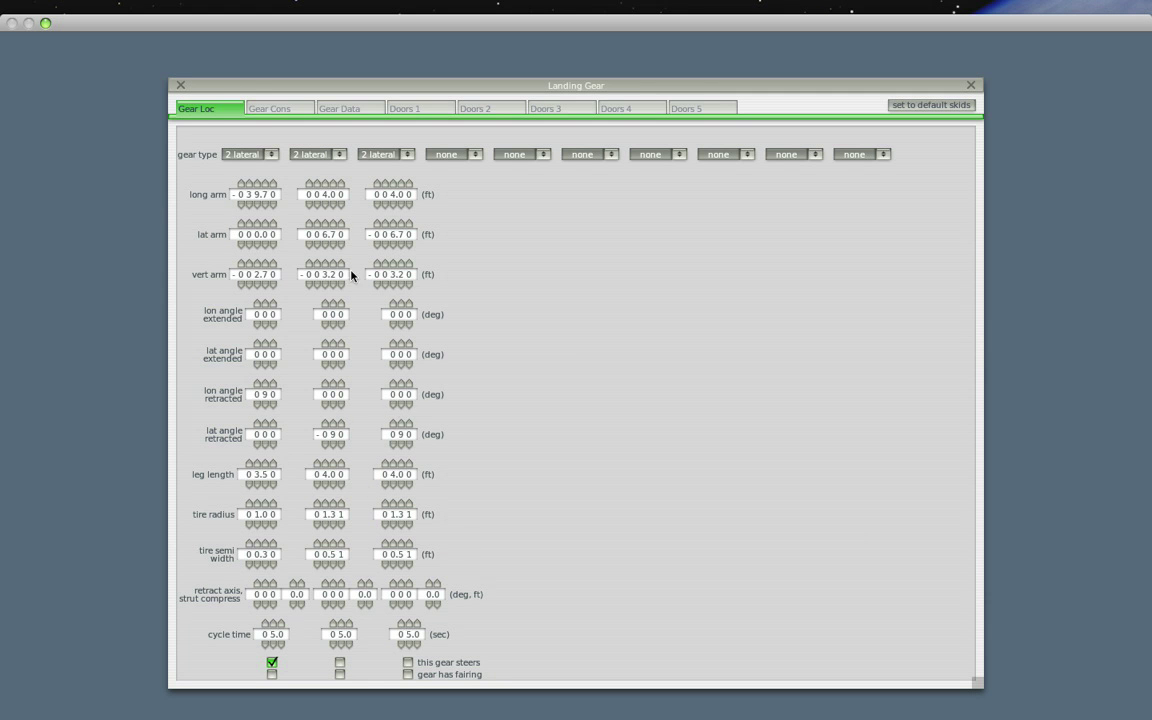
click(277, 113)
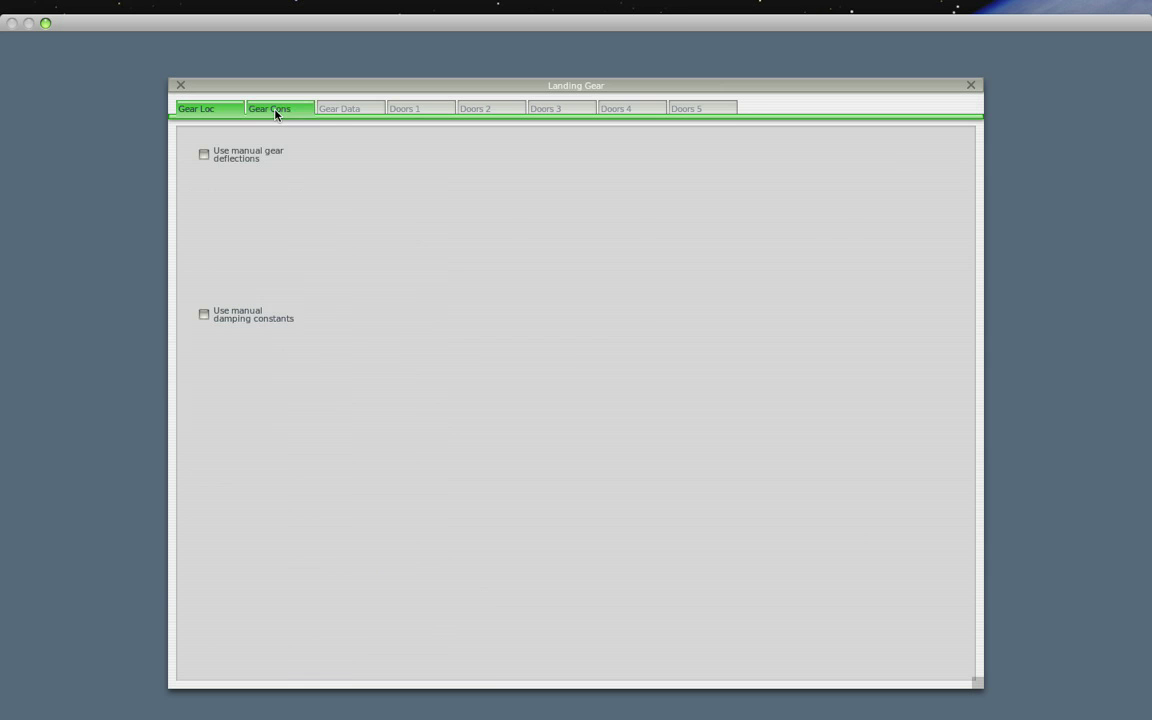
Make the landing gear retractable in the gear data settings.
click(328, 112)
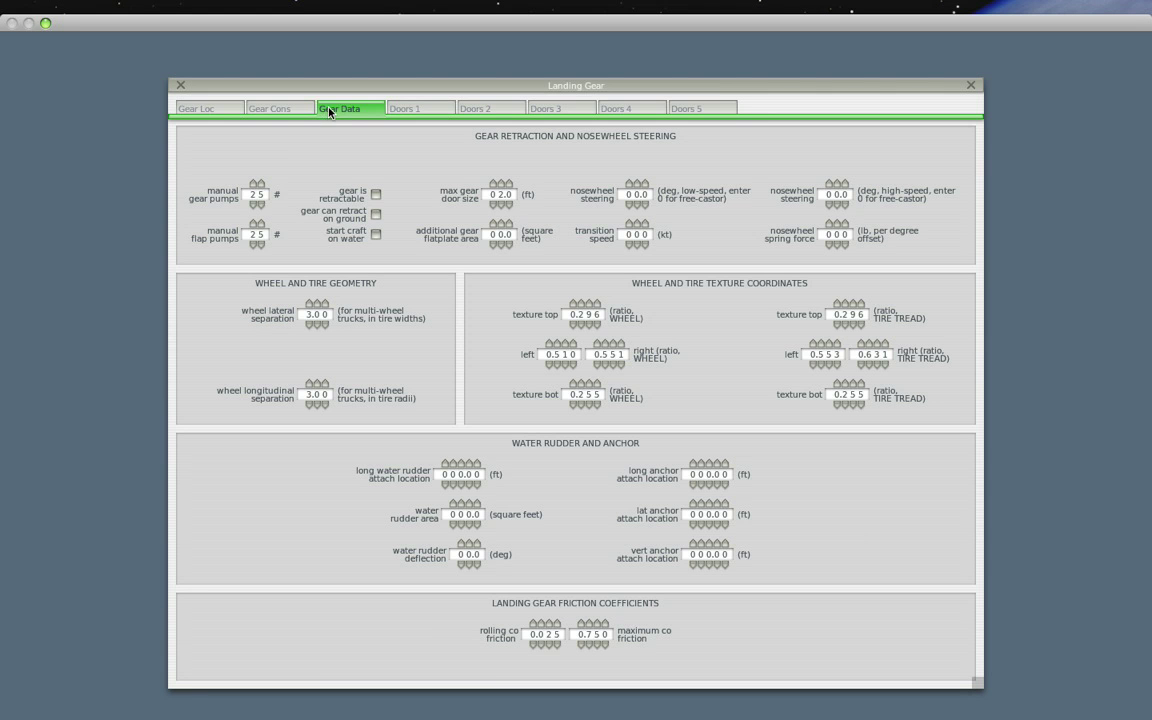
click(376, 195)
click(183, 87)
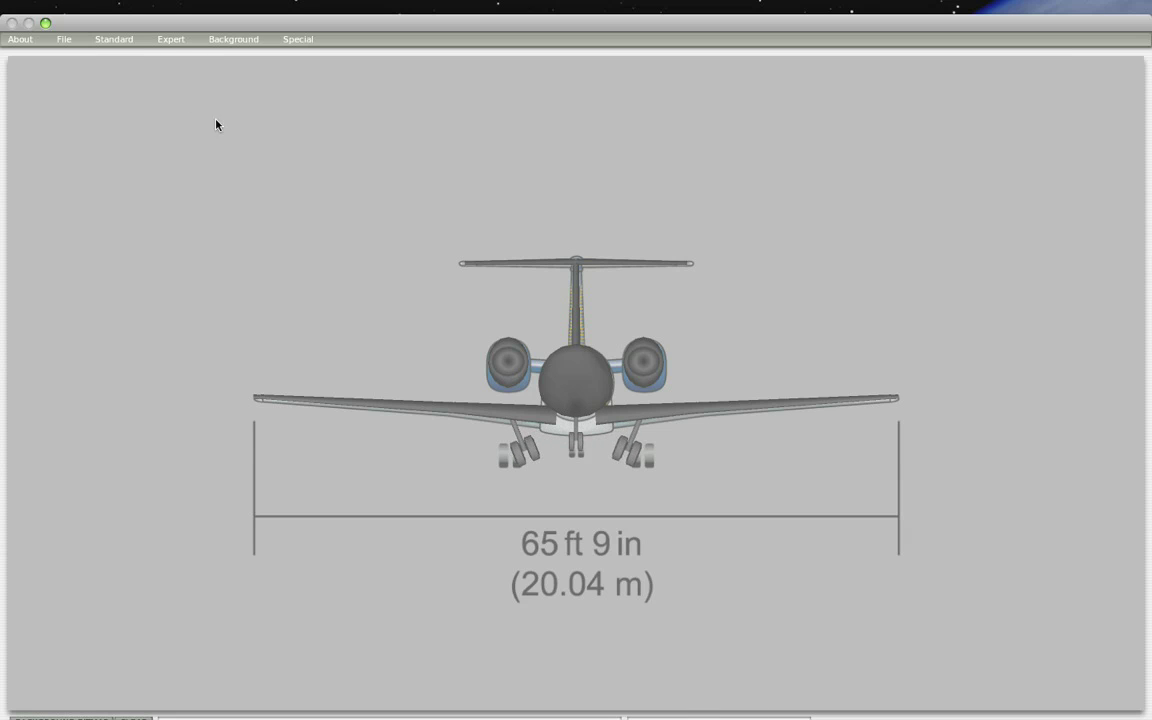
Set the main gears' retracted lateral angles to -83 and 83 degrees in the landing gear settings.
click(113, 42)
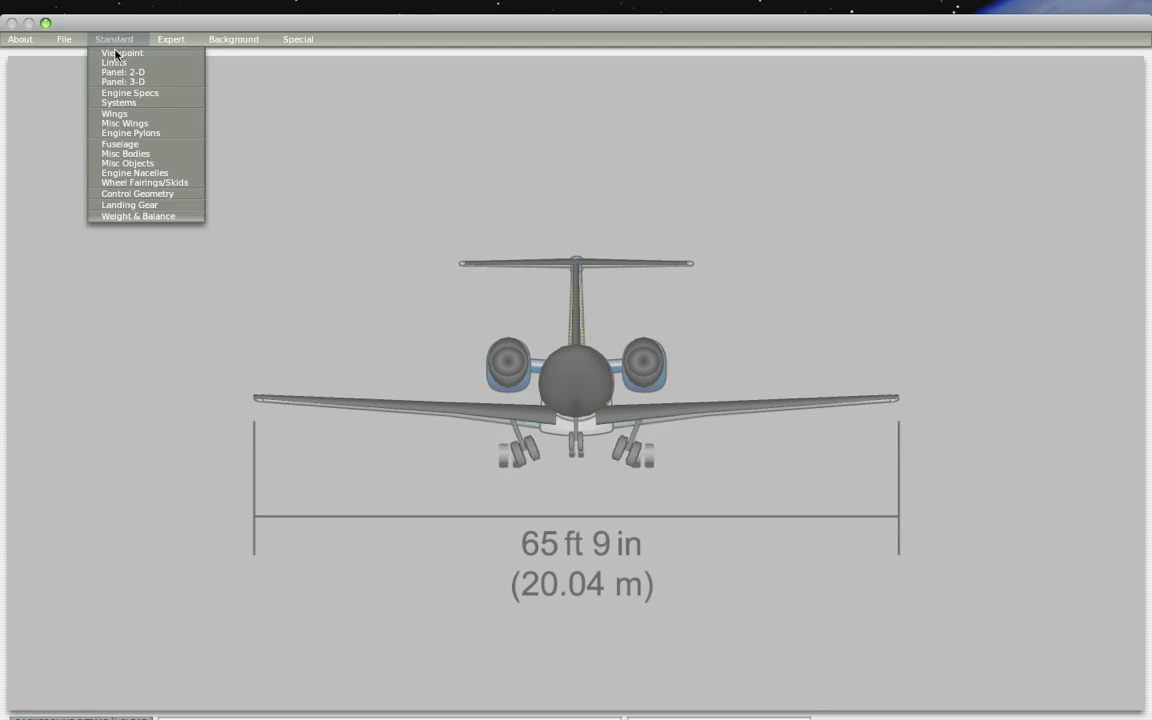
click(133, 205)
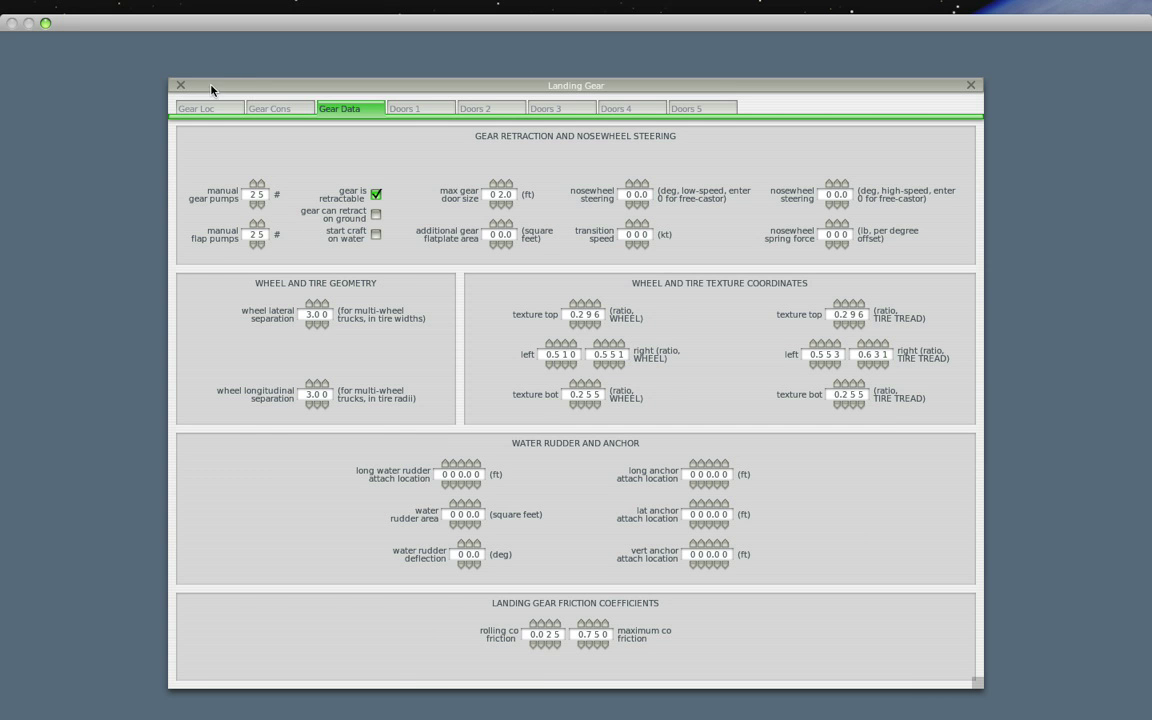
click(207, 111)
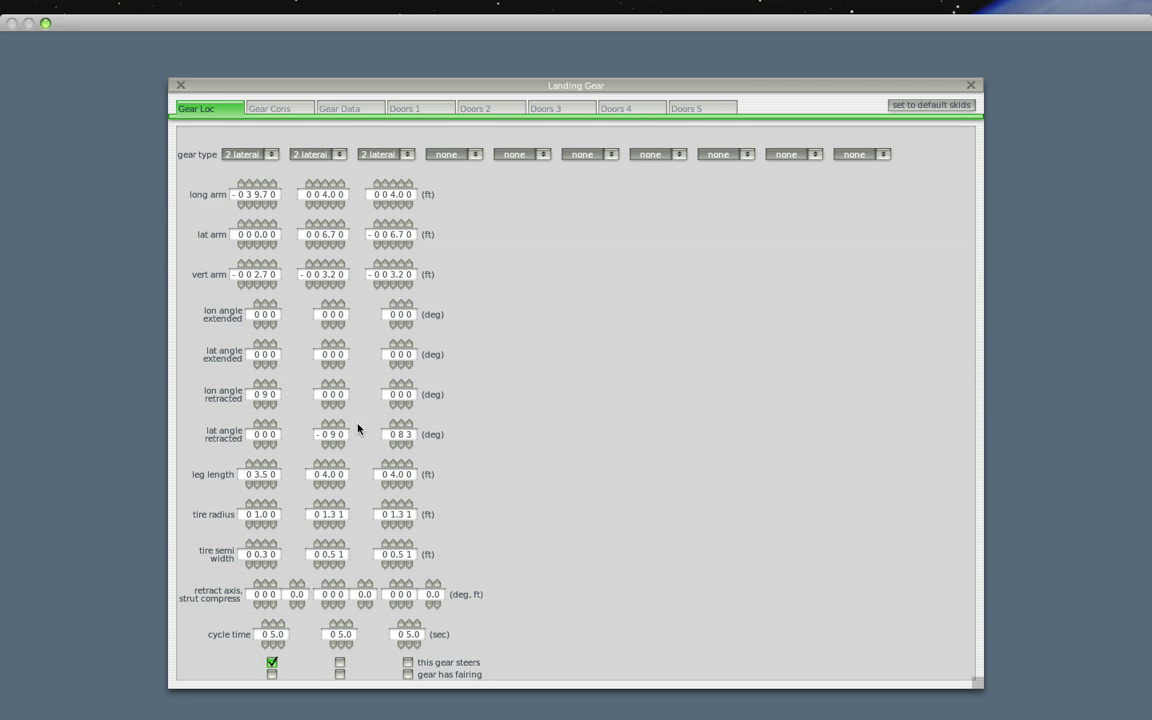
click(341, 424)
click(182, 87)
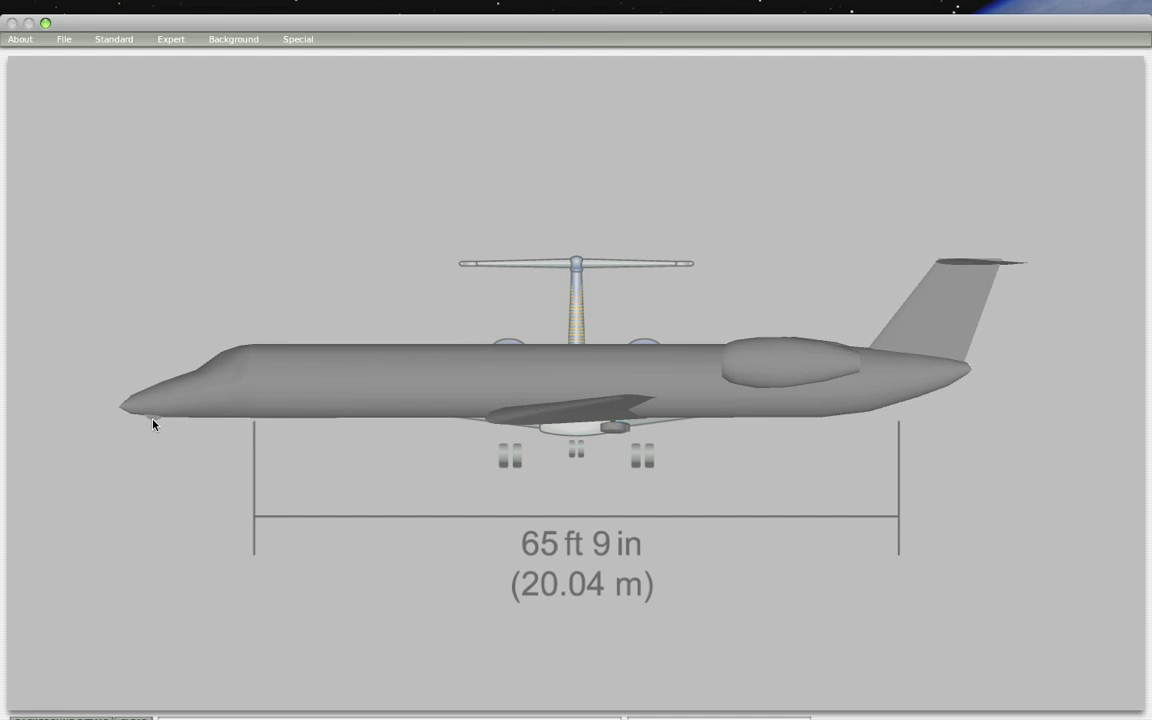
Check the nose gear's retracted longitudinal angle in the landing gear location settings.
click(121, 41)
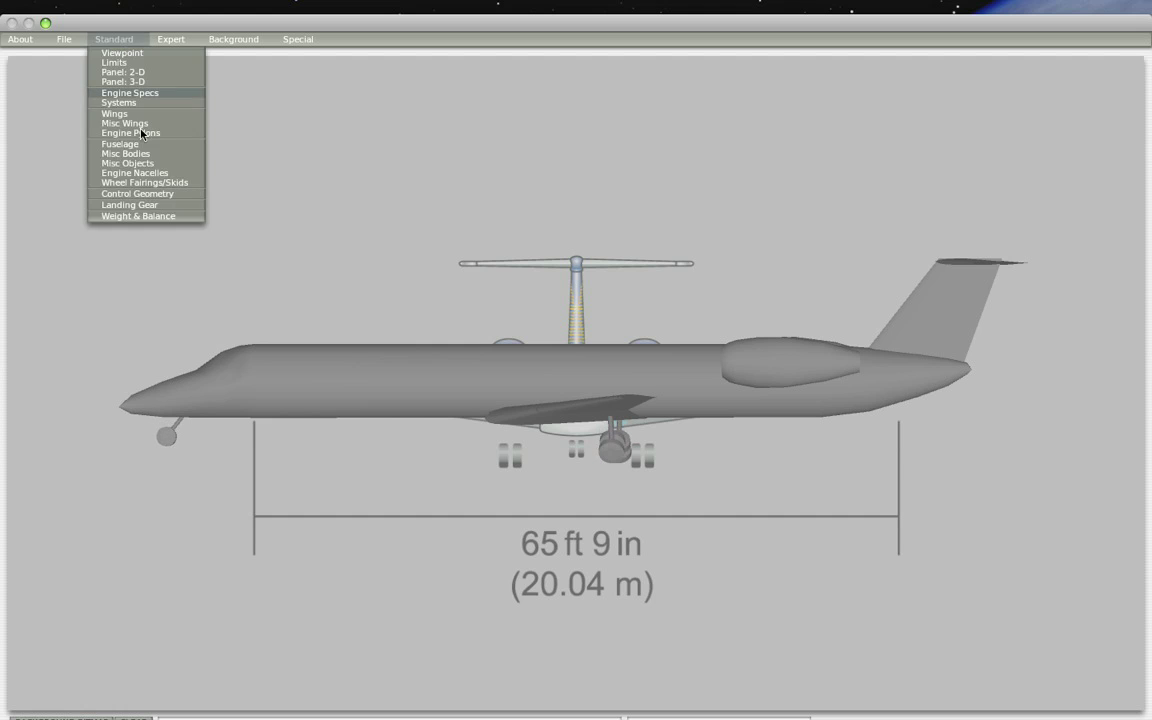
click(130, 205)
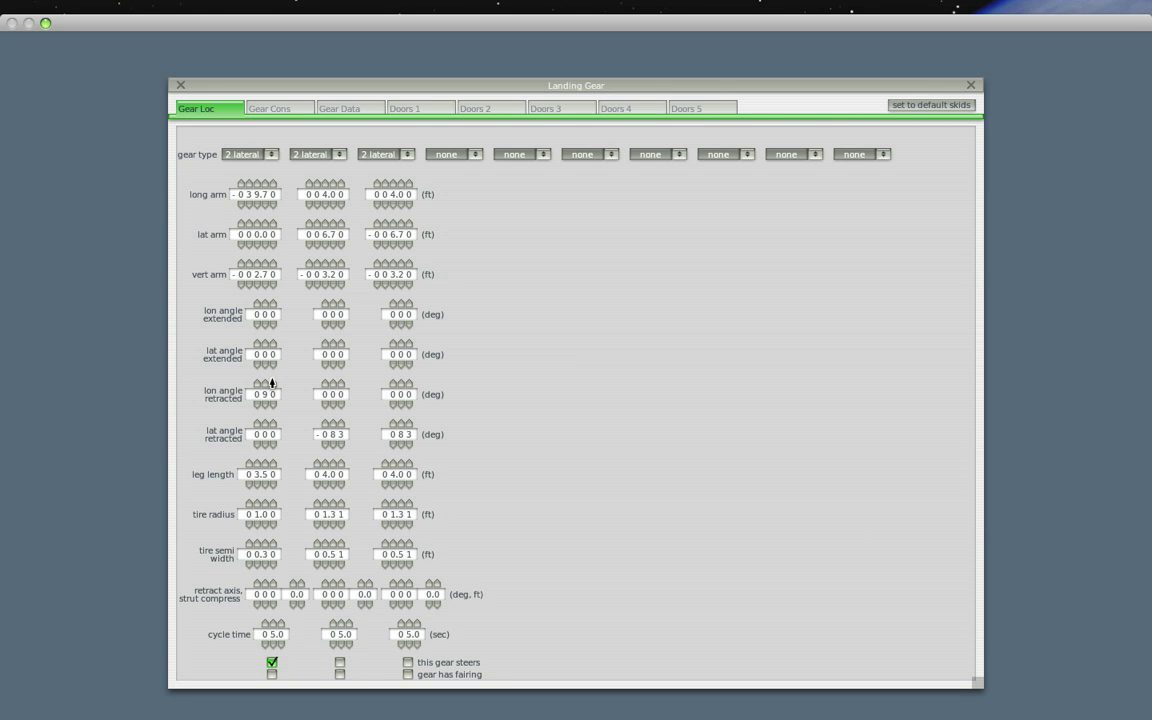
click(180, 85)
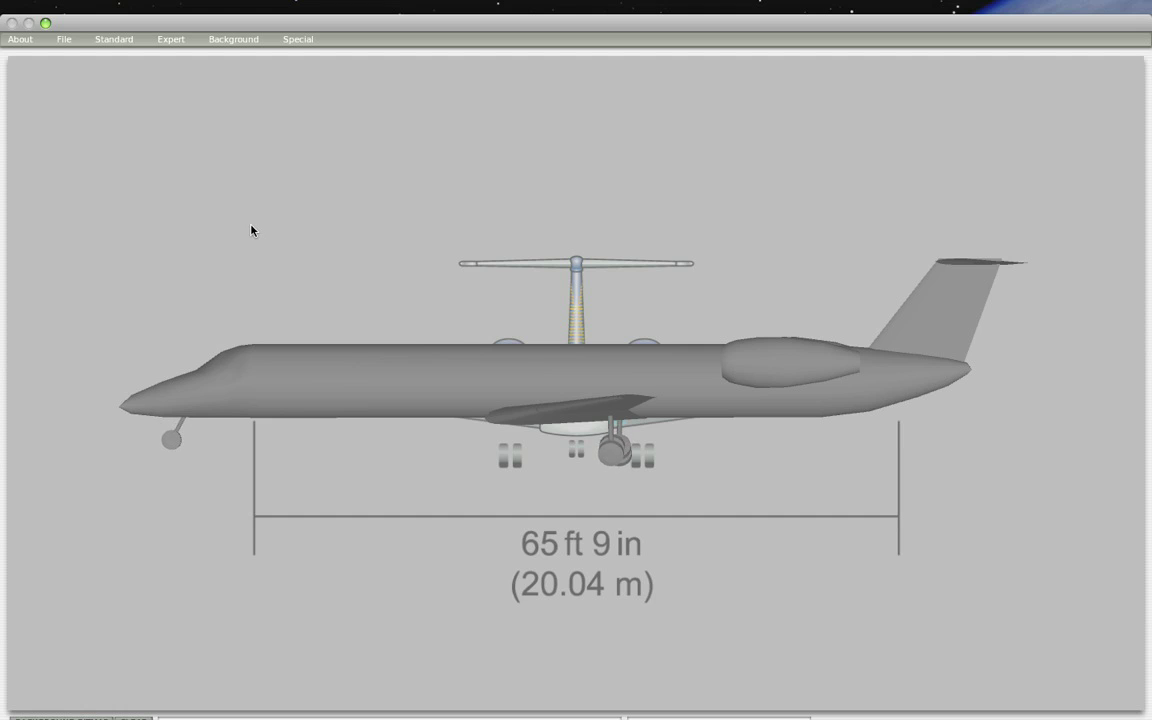
Display the aircraft as a wireframe against the front-view reference and save the aircraft file.
key(space)
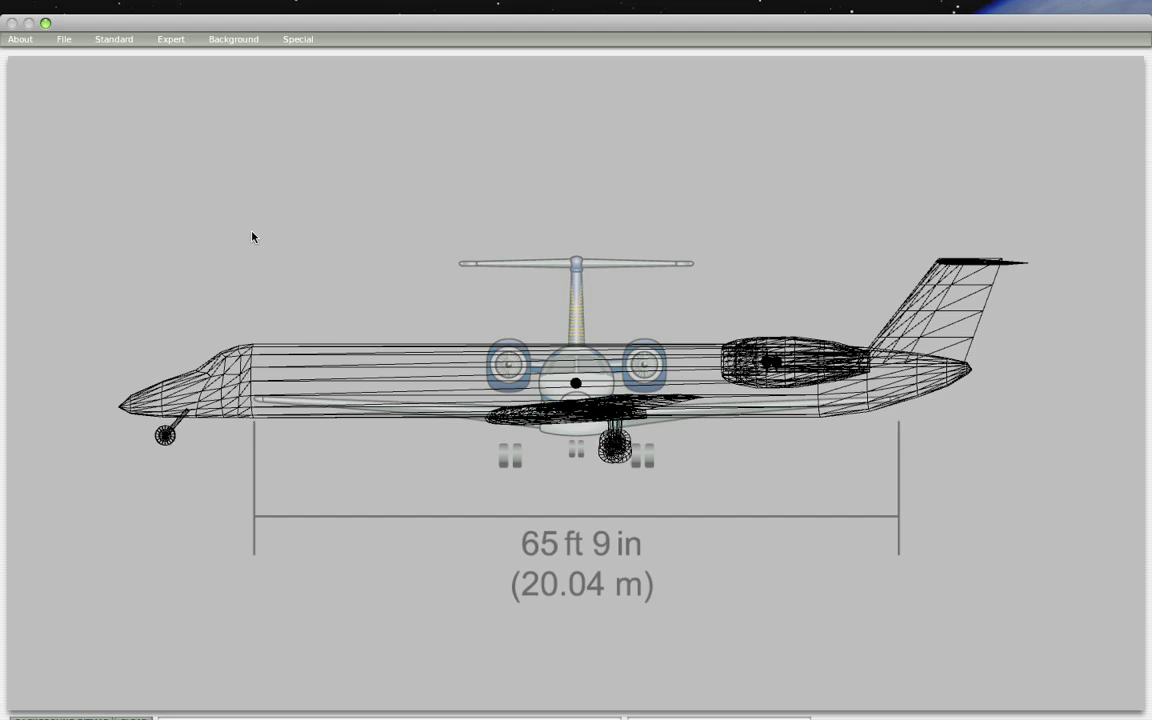
key(Left)
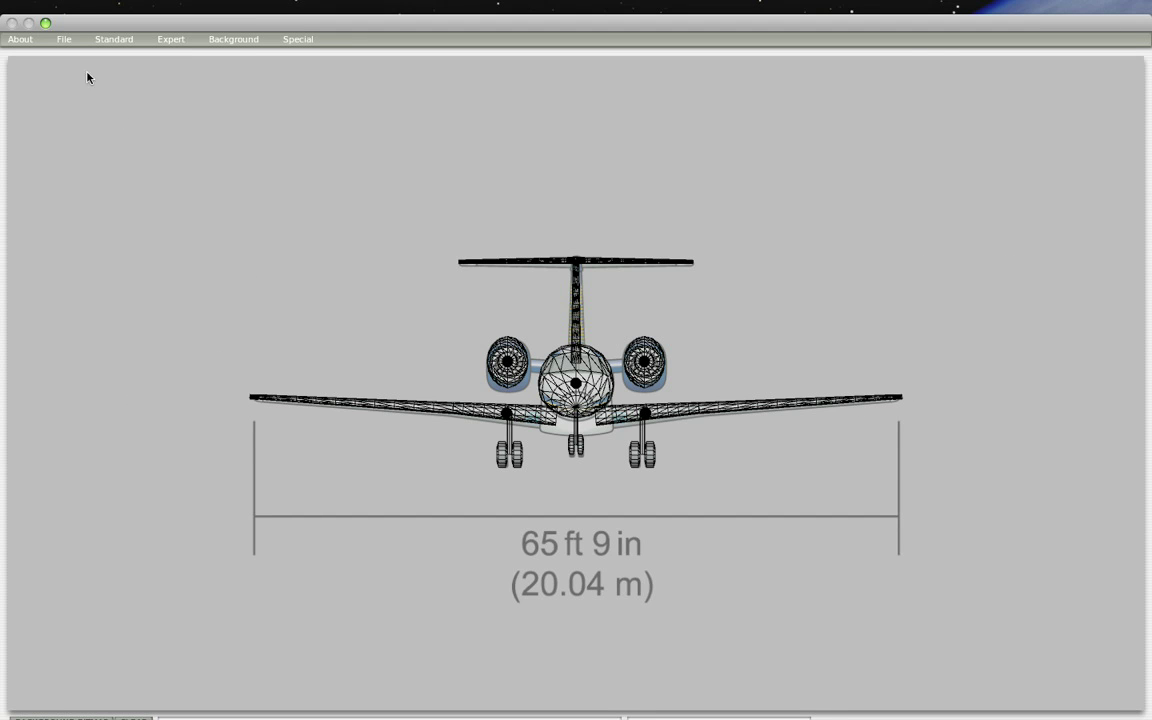
click(66, 38)
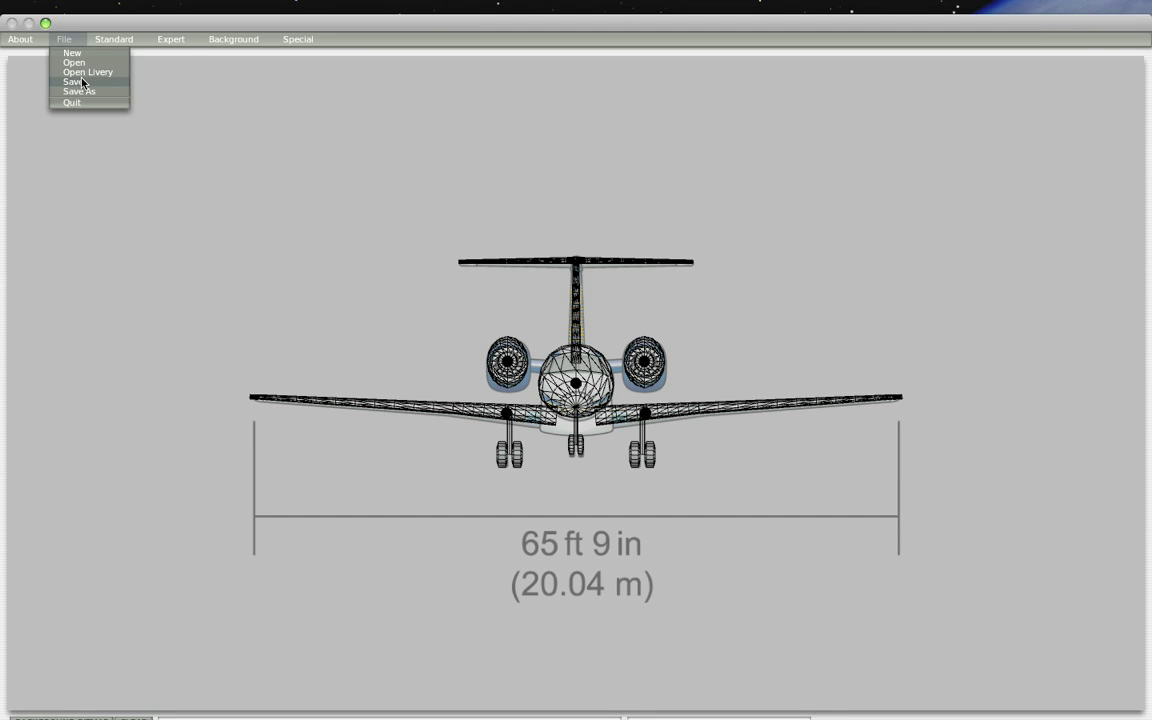
click(82, 82)
Examine the nose and main gears on the wireframe model from the side, from above and at an angle.
key(Right)
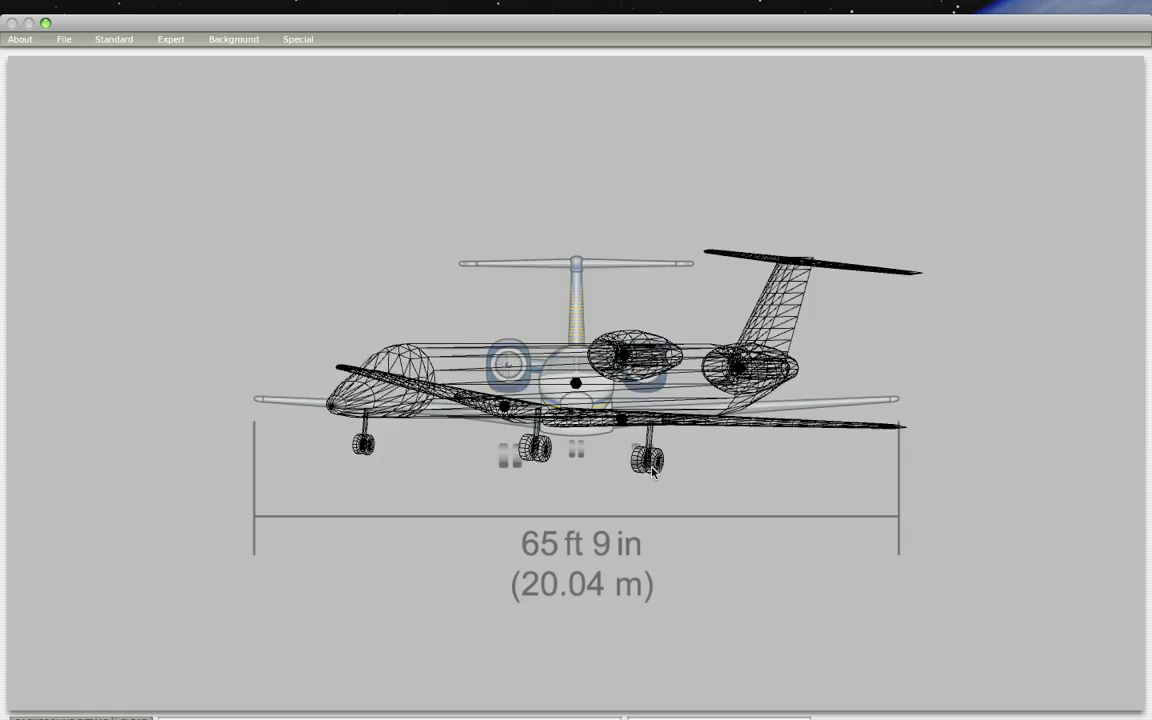
key(Up)
key(Right)
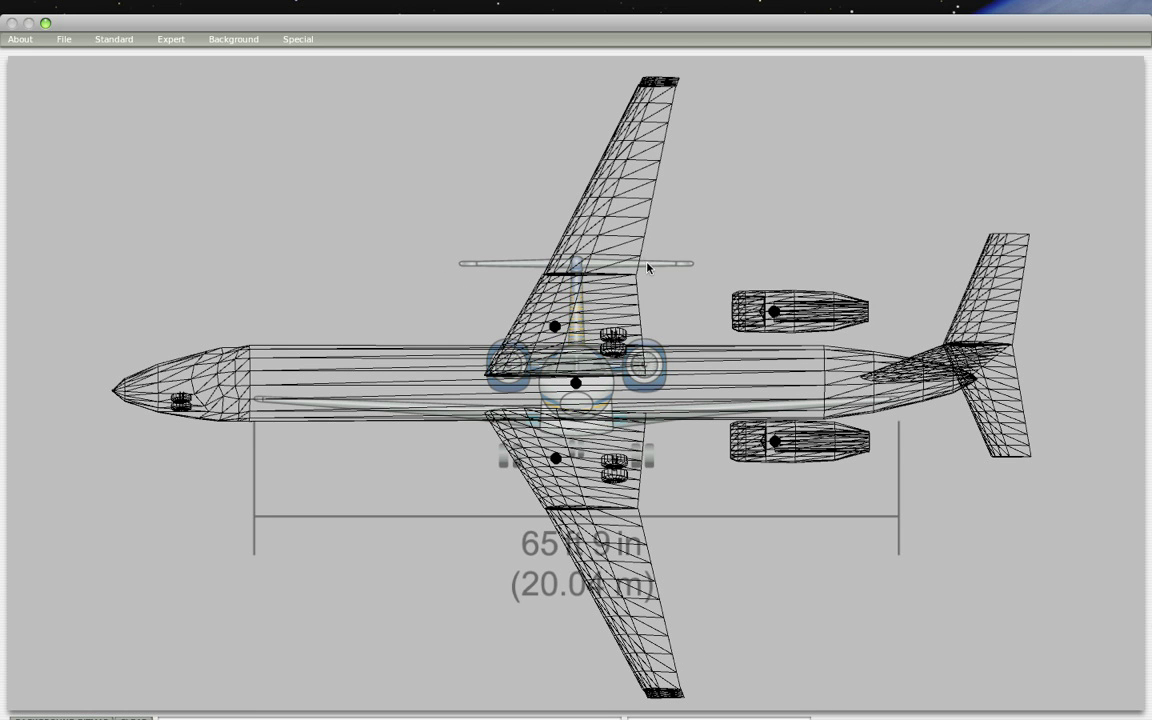
key(Left)
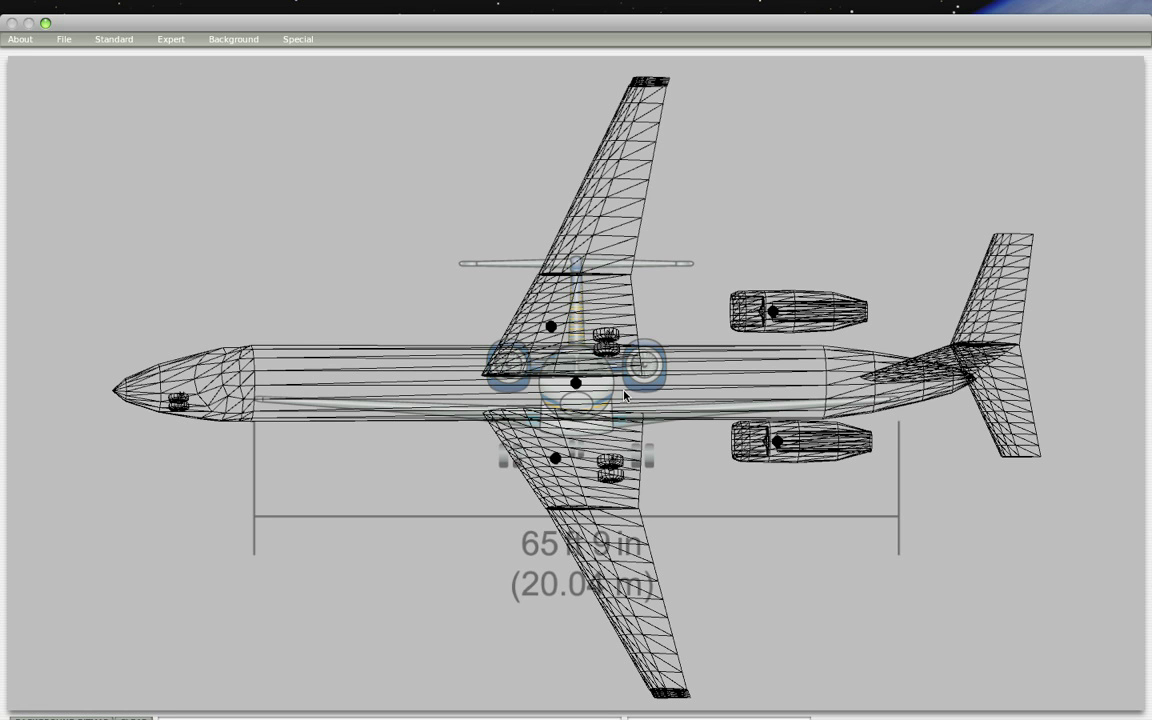
key(Down)
key(Down)
key(Down)
key(Right)
key(Right)
key(Right)
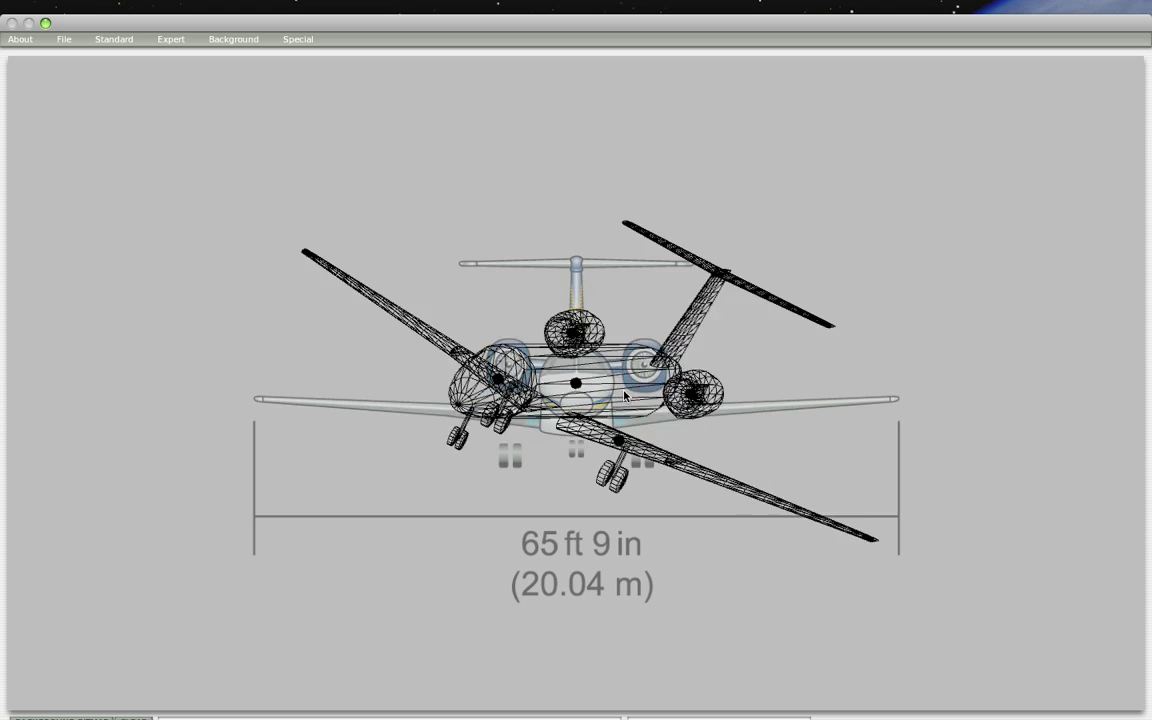